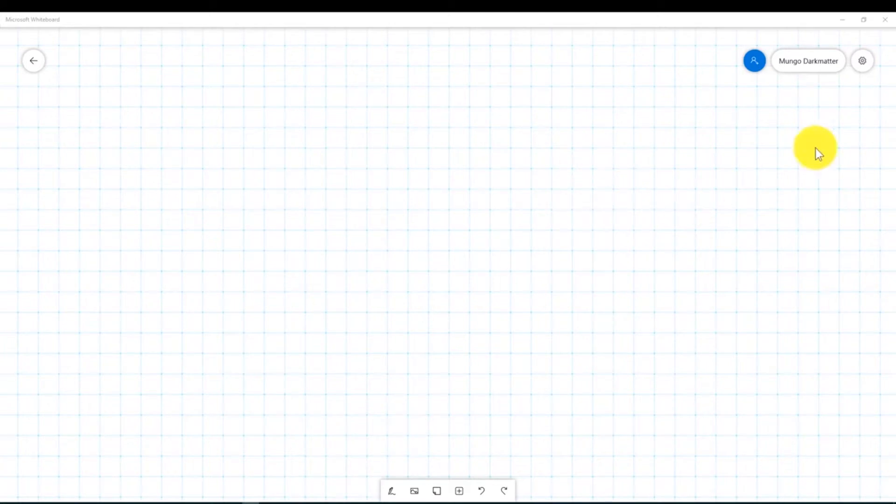
# Try the plain whiteboard background, then restore the large blue grid with node dots.
pyautogui.click(862, 61)
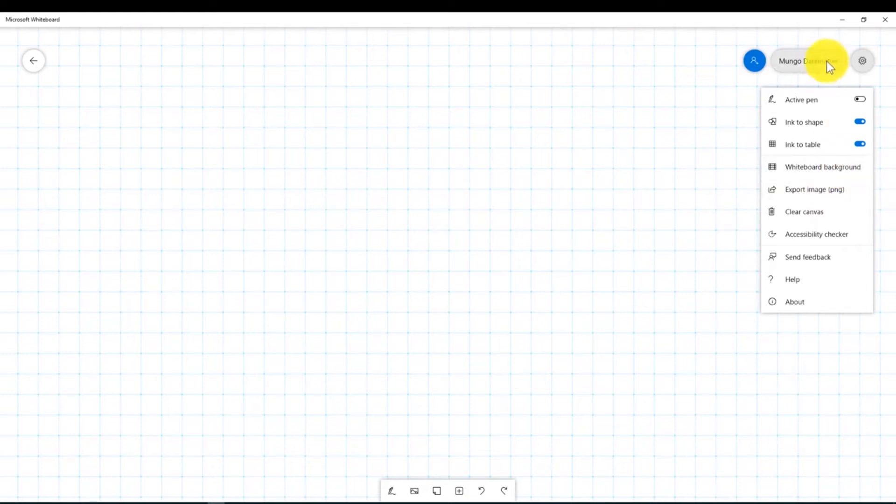
pyautogui.click(840, 170)
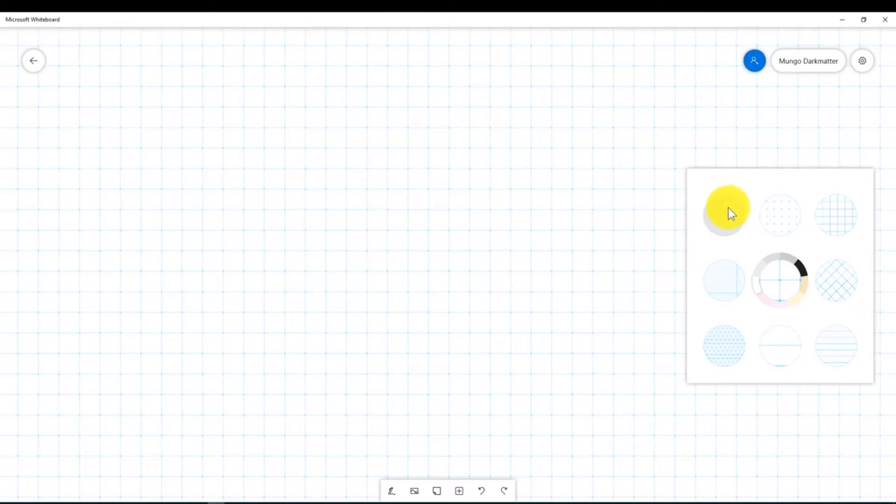
pyautogui.click(728, 208)
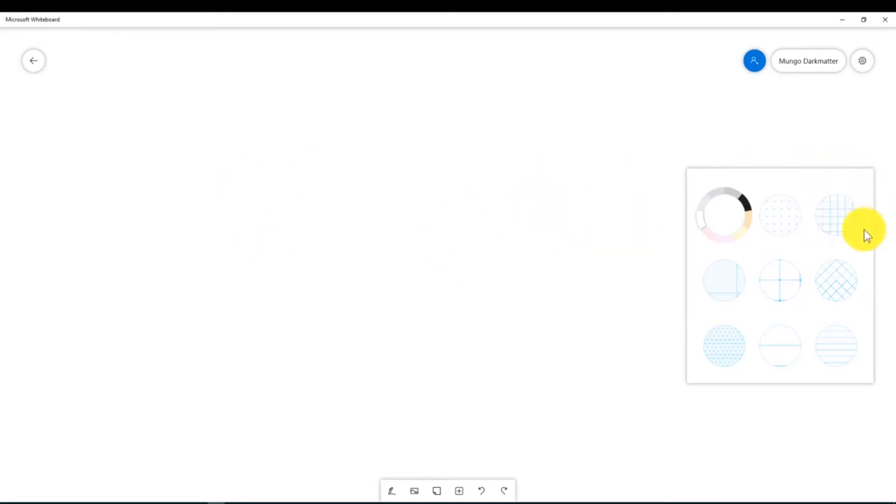
pyautogui.click(783, 278)
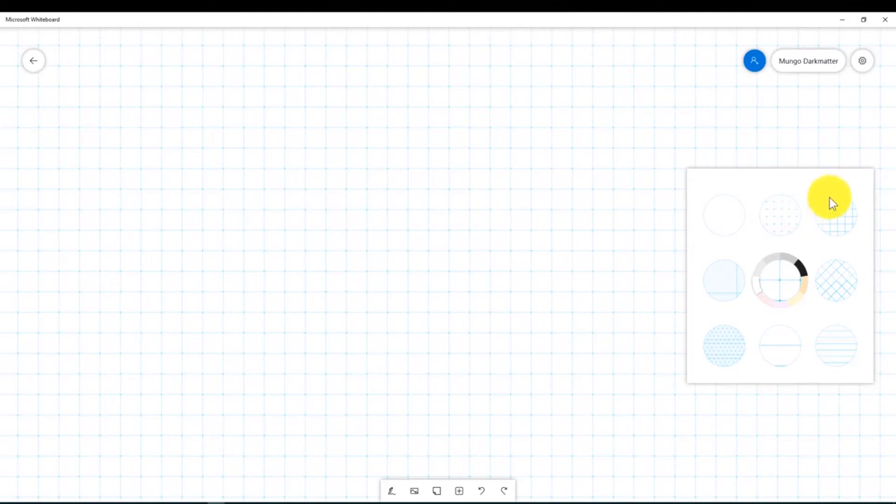
# Check the Ink to shape and Ink to table settings, then return to the canvas.
pyautogui.click(861, 64)
pyautogui.click(861, 65)
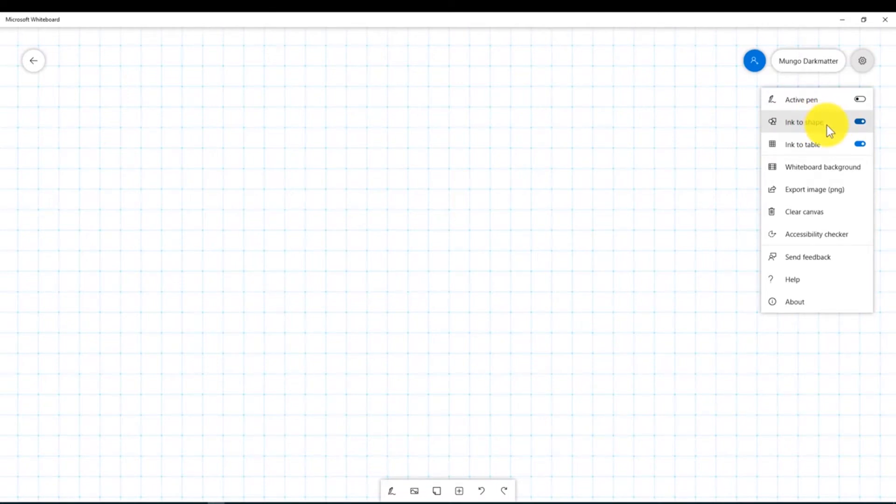
pyautogui.click(501, 215)
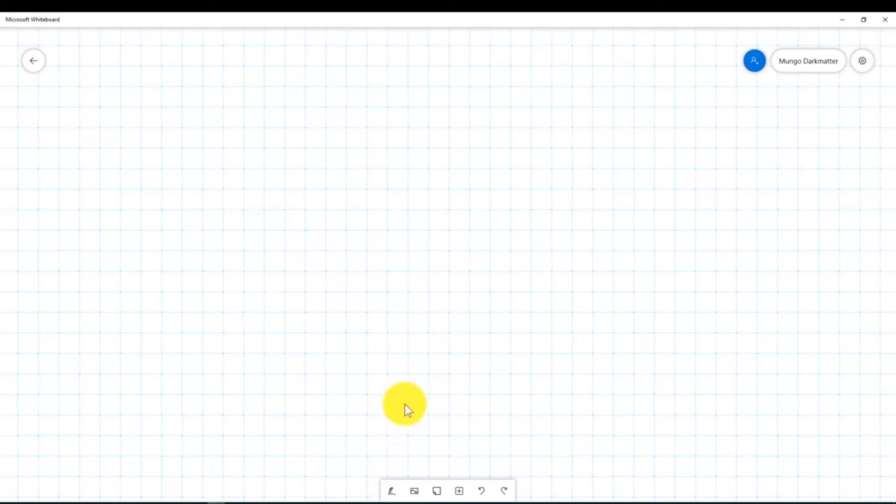
# Draw a square on the canvas, left of centre, with the black pen.
pyautogui.click(392, 492)
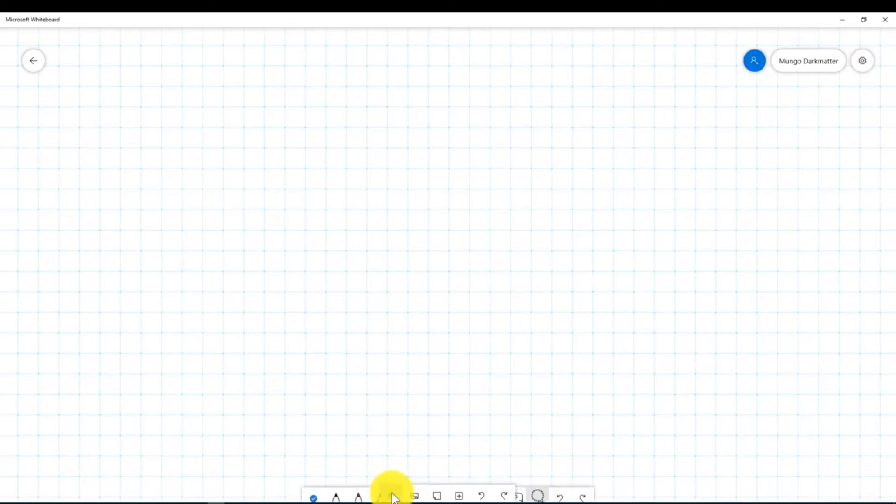
pyautogui.click(336, 492)
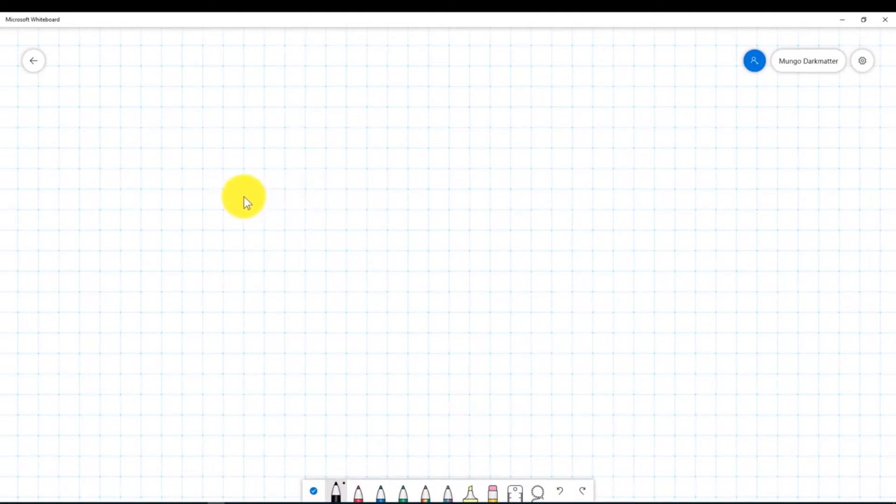
pyautogui.moveTo(240, 180)
pyautogui.mouseDown()
pyautogui.moveTo(232, 301)
pyautogui.moveTo(372, 321)
pyautogui.mouseUp()
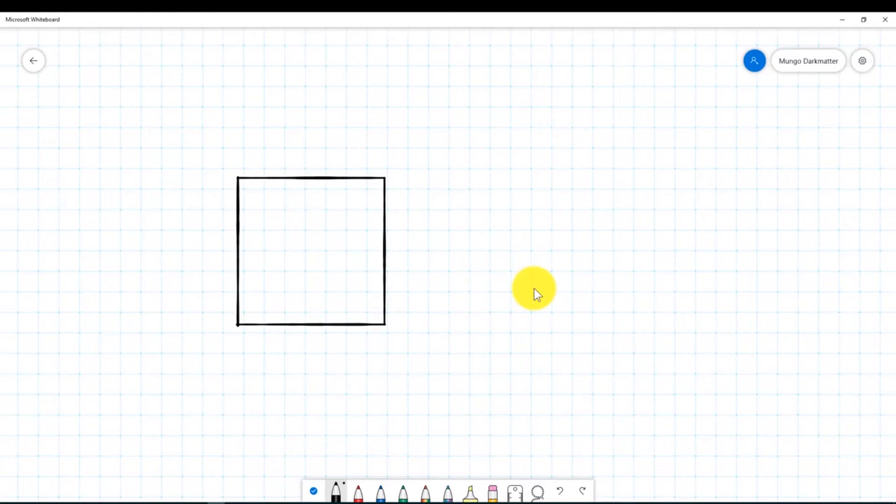
# Draw a freehand circle beside the square, stop inking and delete the circle.
pyautogui.moveTo(477, 186)
pyautogui.mouseDown()
pyautogui.moveTo(410, 236)
pyautogui.moveTo(509, 316)
pyautogui.mouseUp()
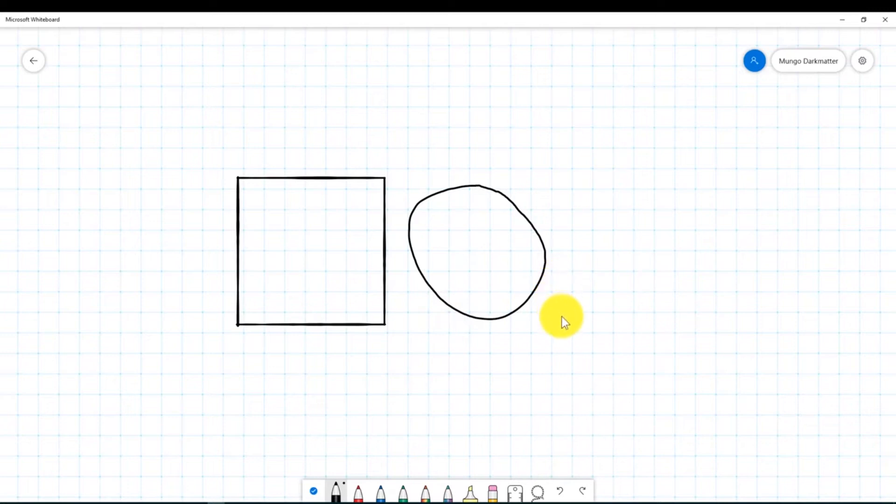
pyautogui.click(314, 491)
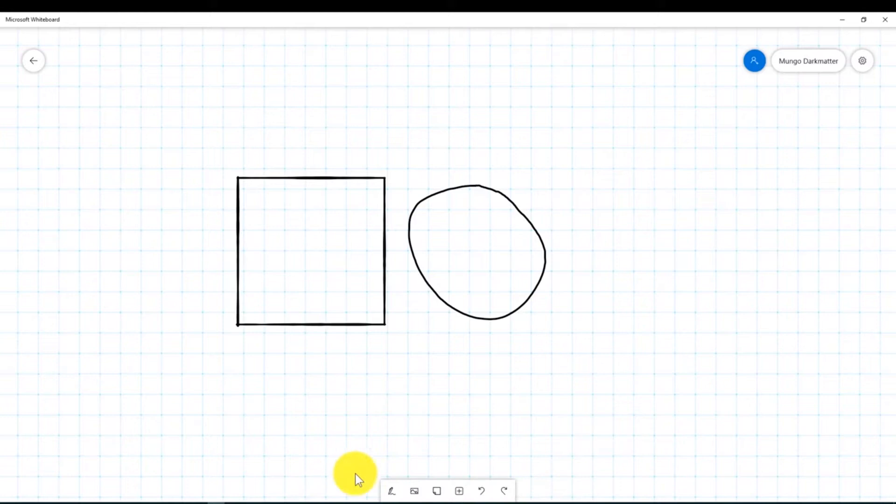
pyautogui.click(547, 264)
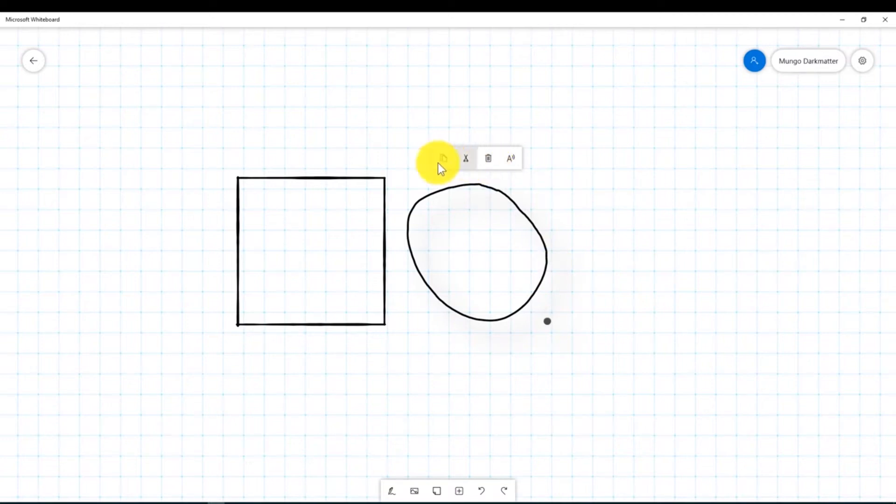
pyautogui.click(488, 161)
# Draw a single closed square left of the canvas centre in black ink.
pyautogui.moveTo(240, 180); pyautogui.dragTo(231, 286)
pyautogui.moveTo(239, 327); pyautogui.dragTo(353, 322)
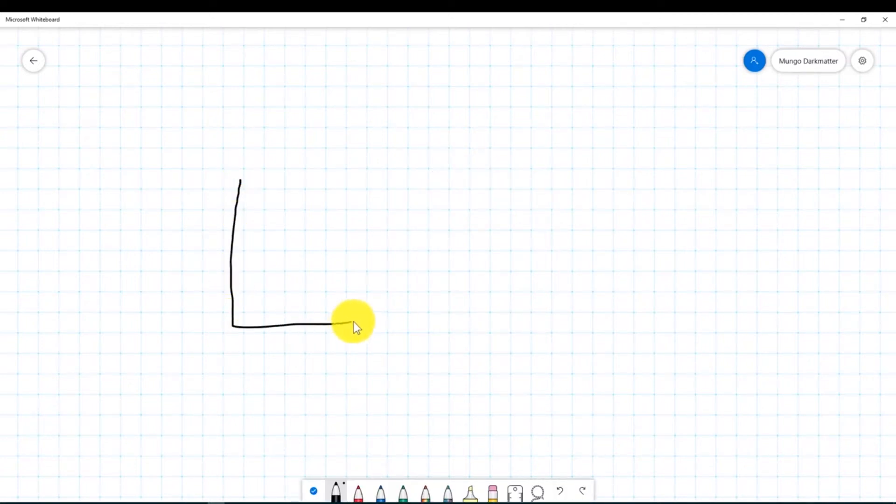
pyautogui.moveTo(394, 297); pyautogui.dragTo(380, 206)
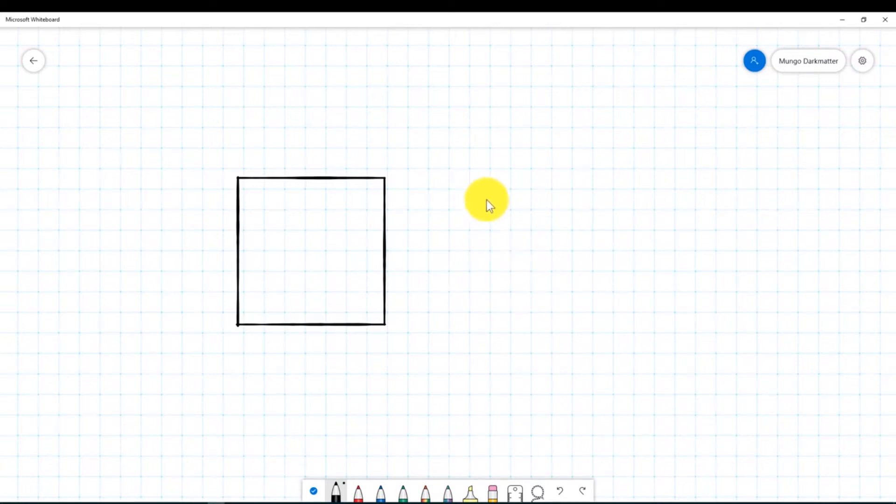
# Try drawing a circle to the right of the square in black ink, then delete it.
pyautogui.moveTo(477, 186)
pyautogui.mouseDown()
pyautogui.moveTo(414, 214)
pyautogui.moveTo(481, 318)
pyautogui.mouseUp()
pyautogui.moveTo(536, 231); pyautogui.dragTo(475, 187)
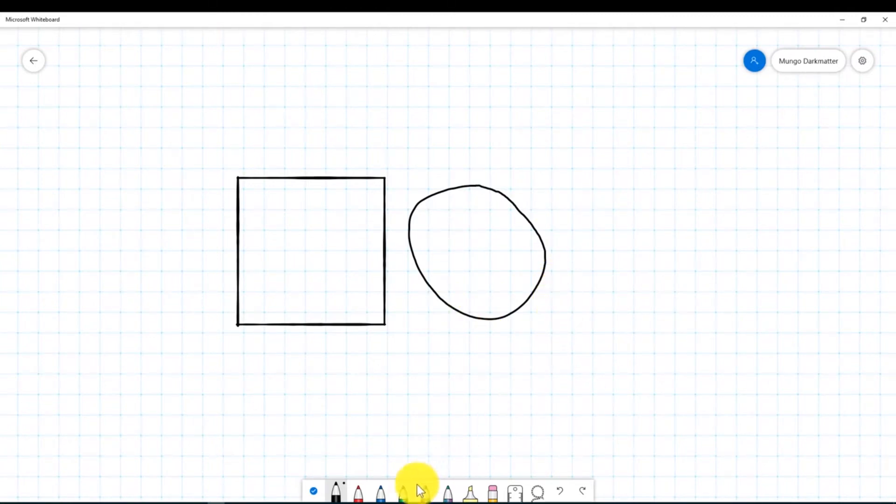
pyautogui.click(315, 493)
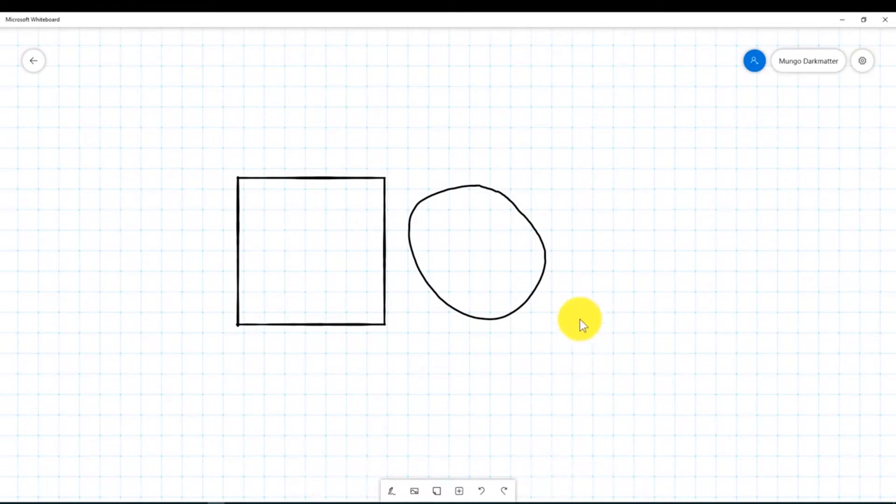
pyautogui.click(546, 261)
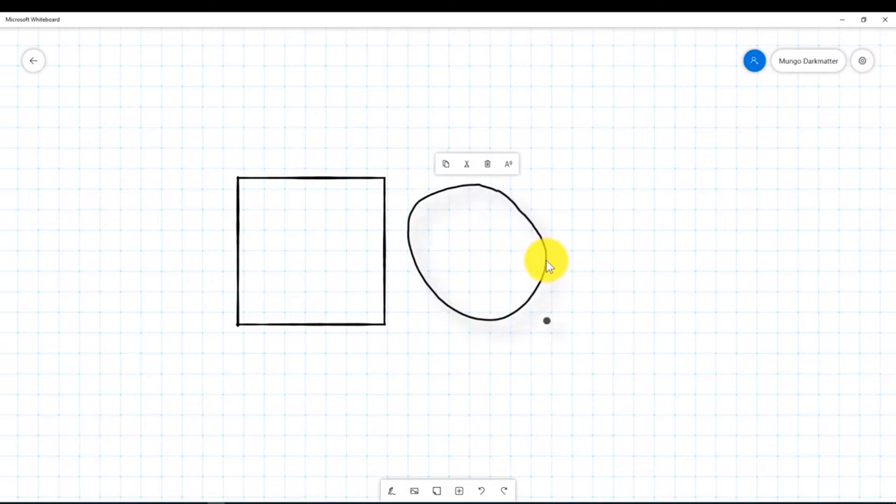
pyautogui.click(489, 158)
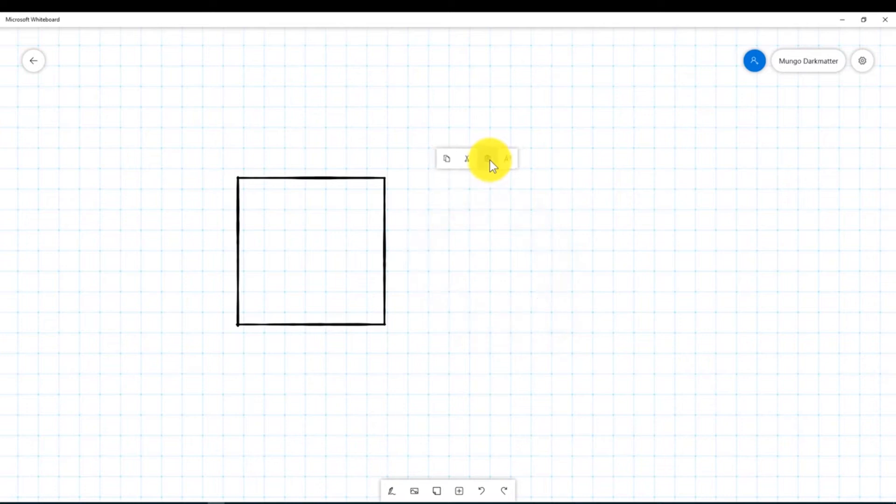
# Draw a rounder black circle to the right of the square and enlarge it slightly.
pyautogui.click(391, 493)
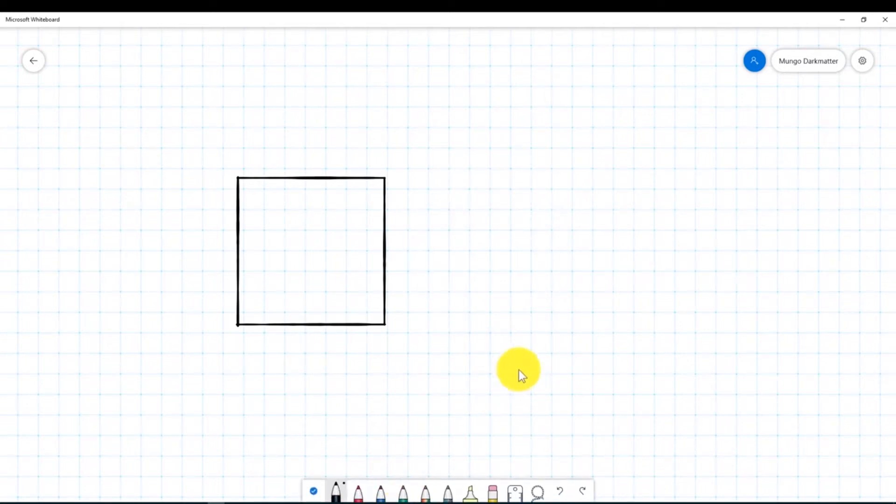
pyautogui.moveTo(484, 182)
pyautogui.mouseDown()
pyautogui.moveTo(460, 191)
pyautogui.moveTo(477, 302)
pyautogui.moveTo(558, 204)
pyautogui.mouseUp()
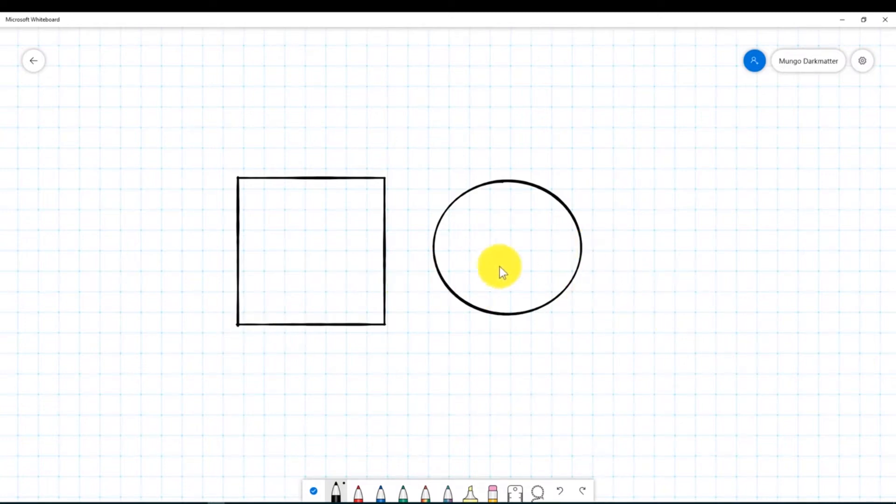
pyautogui.click(314, 493)
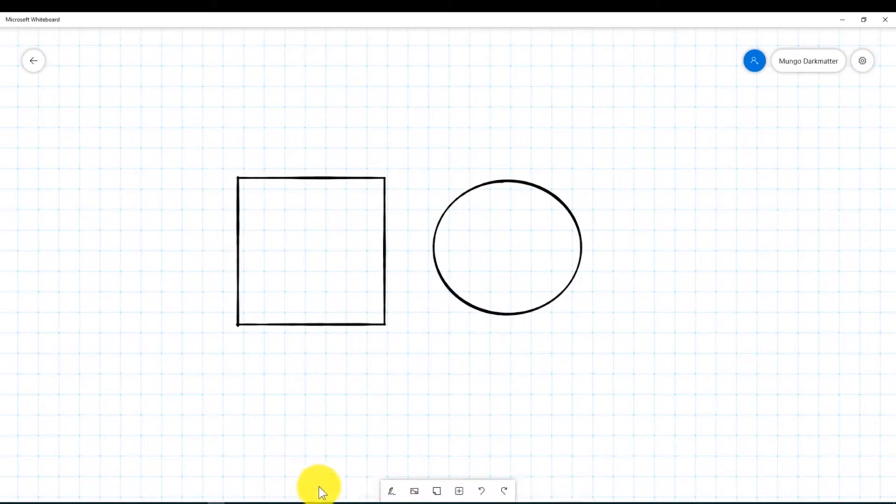
pyautogui.click(582, 242)
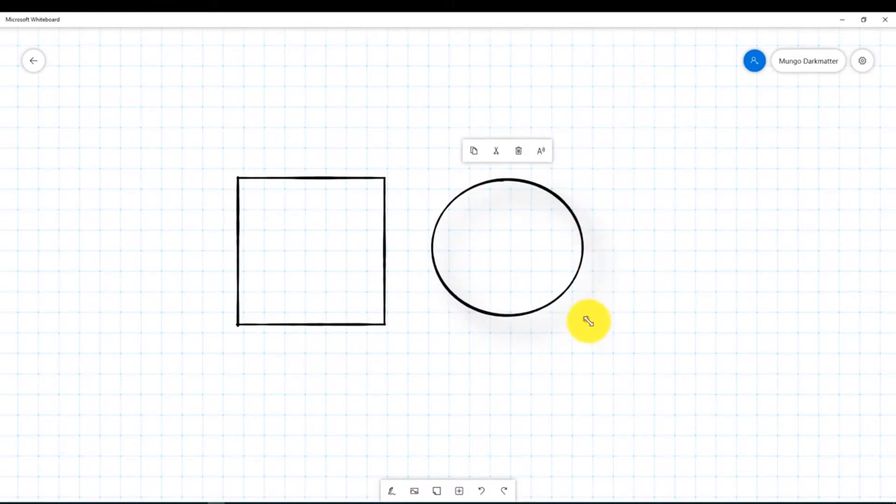
pyautogui.moveTo(585, 322)
pyautogui.mouseDown()
pyautogui.moveTo(641, 352)
pyautogui.moveTo(548, 292)
pyautogui.moveTo(654, 370)
pyautogui.moveTo(542, 292)
pyautogui.moveTo(600, 334)
pyautogui.moveTo(596, 326)
pyautogui.mouseUp()
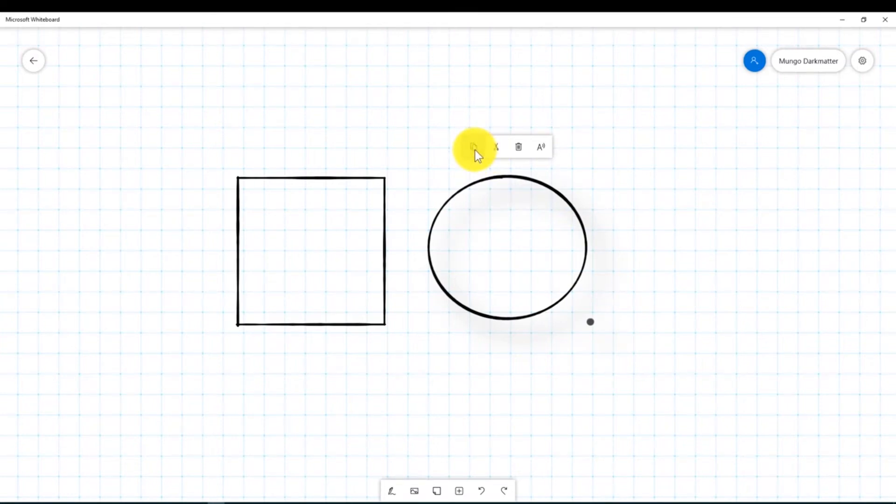
# Paste a copy of the circle on the empty canvas above and left of the square.
pyautogui.click(166, 116)
pyautogui.rightClick(165, 115)
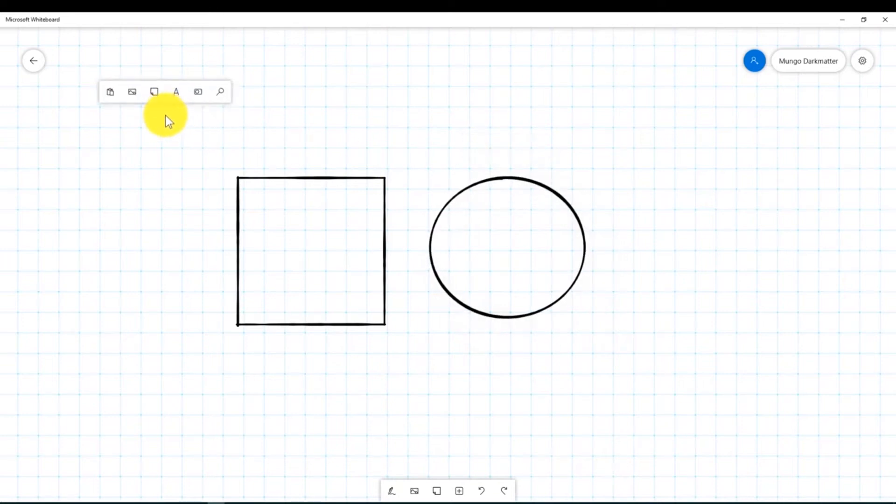
pyautogui.click(110, 94)
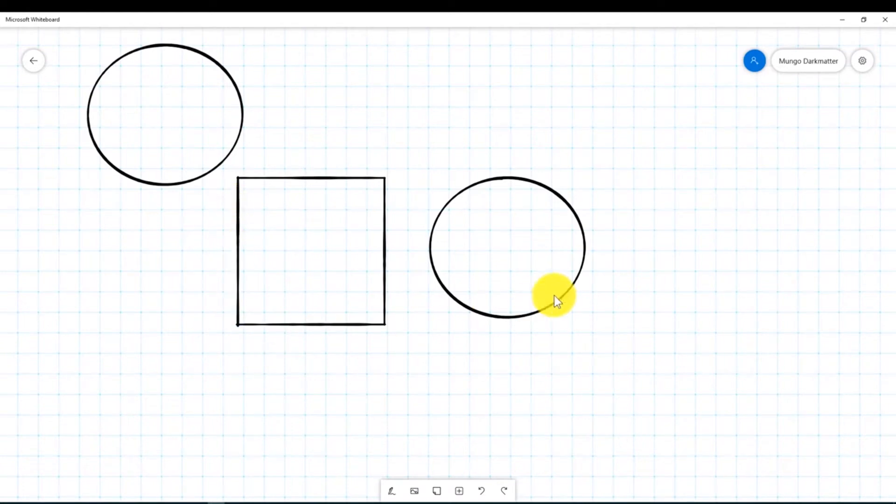
pyautogui.click(585, 250)
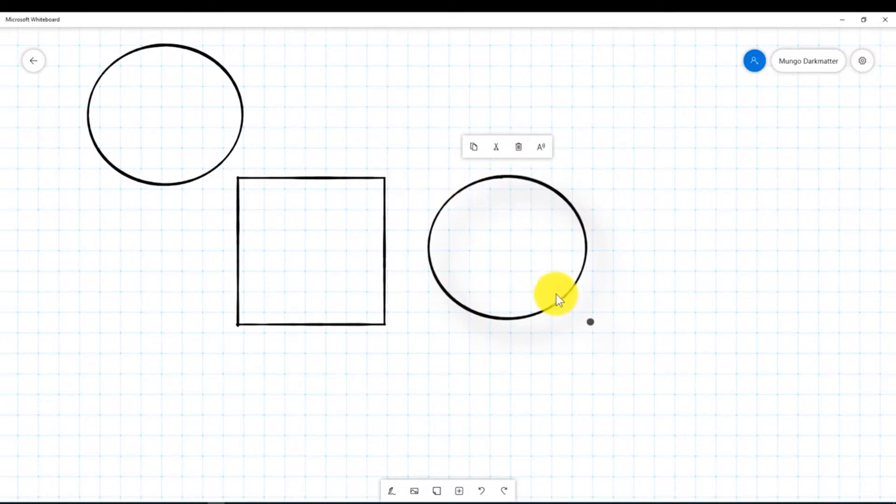
pyautogui.click(636, 202)
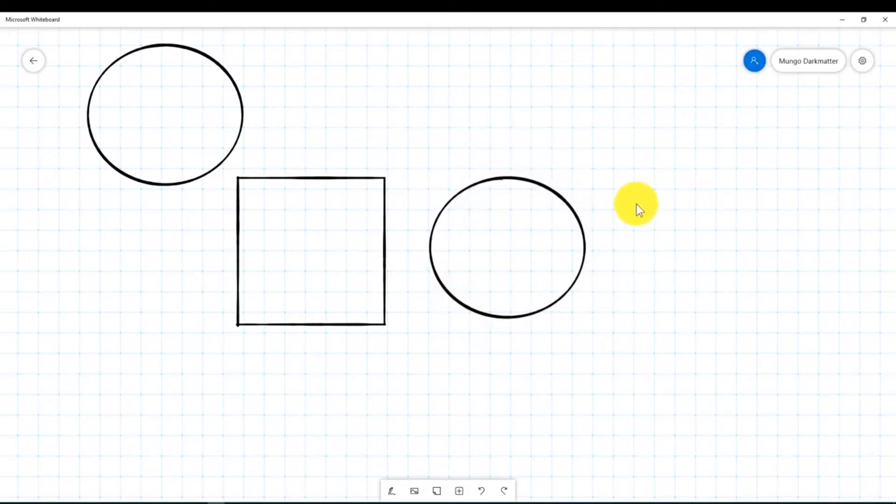
# Draw a triangle to the right of the original circle with the black pen and stop inking.
pyautogui.click(392, 492)
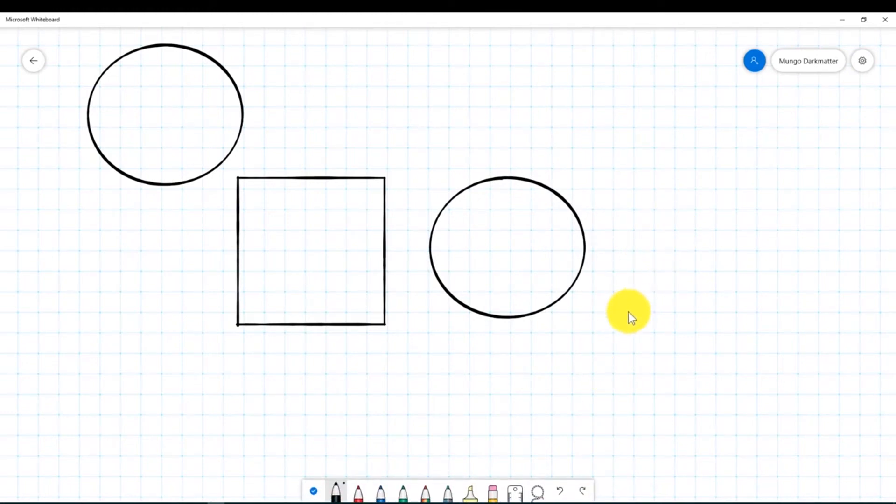
pyautogui.moveTo(684, 189); pyautogui.dragTo(731, 267)
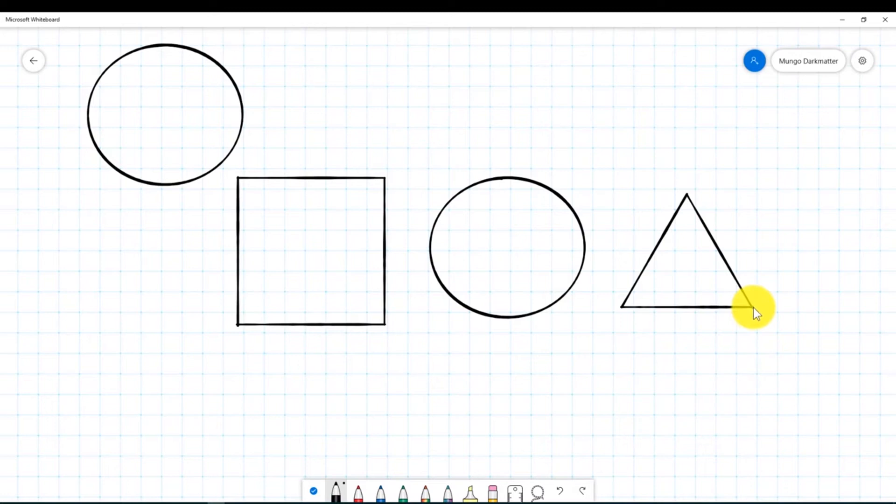
pyautogui.click(314, 491)
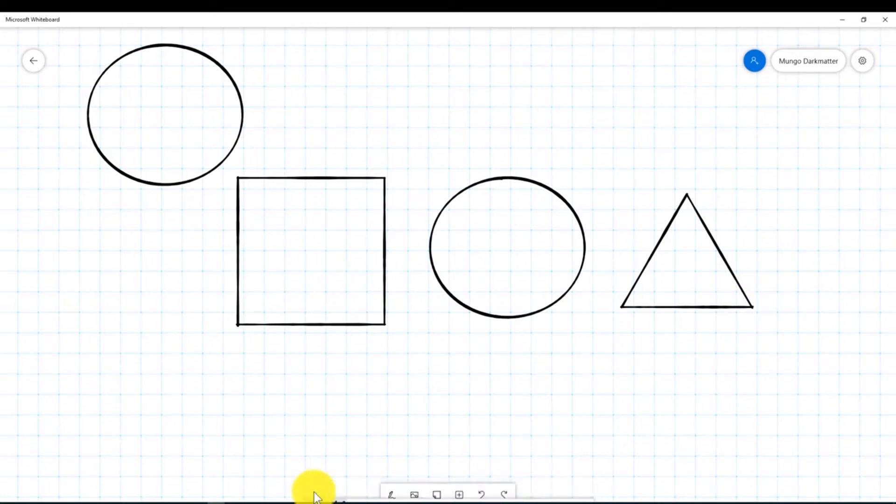
# Enlarge the triangle slightly and delete it.
pyautogui.click(750, 306)
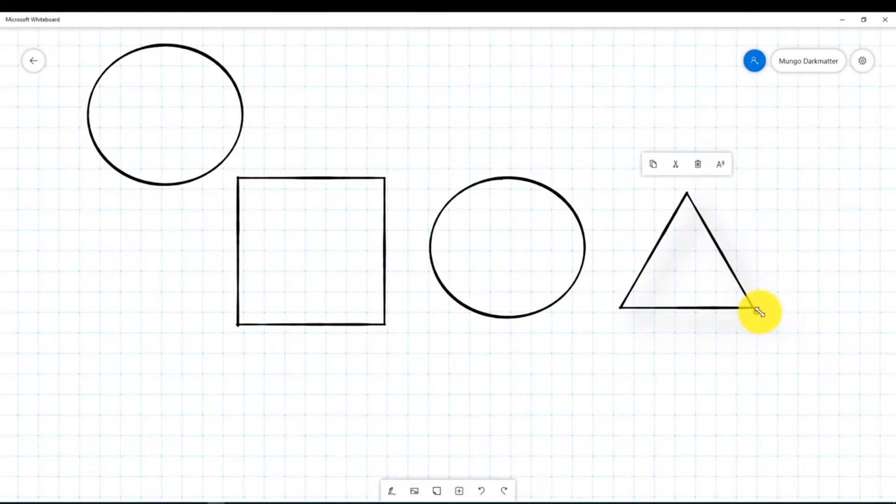
pyautogui.moveTo(757, 313)
pyautogui.mouseDown()
pyautogui.moveTo(760, 286)
pyautogui.moveTo(755, 330)
pyautogui.moveTo(766, 308)
pyautogui.moveTo(751, 343)
pyautogui.moveTo(773, 298)
pyautogui.moveTo(765, 326)
pyautogui.moveTo(771, 318)
pyautogui.moveTo(759, 314)
pyautogui.mouseUp()
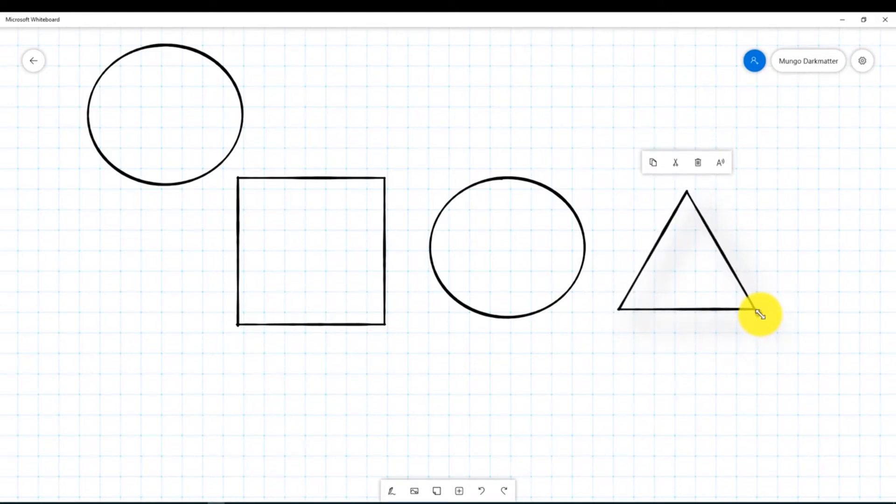
pyautogui.press('Delete')
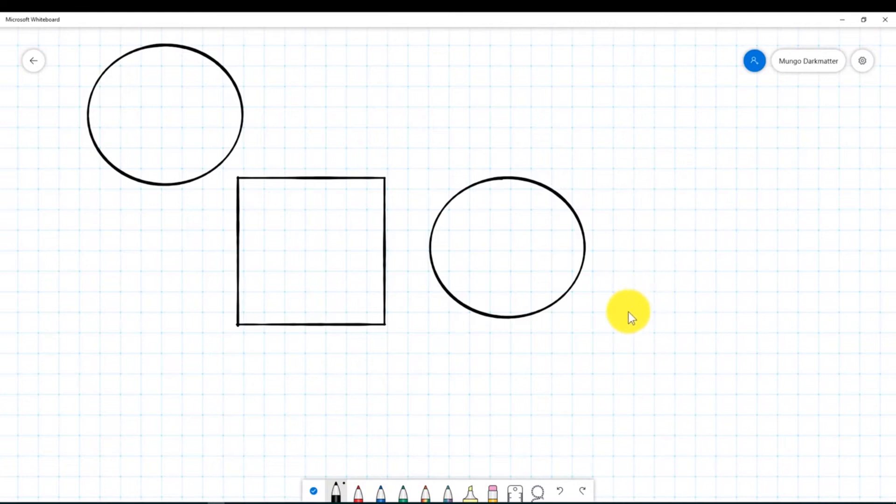
# Redraw the black triangle in the empty space to the right of the original circle and finish inking.
pyautogui.moveTo(695, 204); pyautogui.dragTo(746, 302)
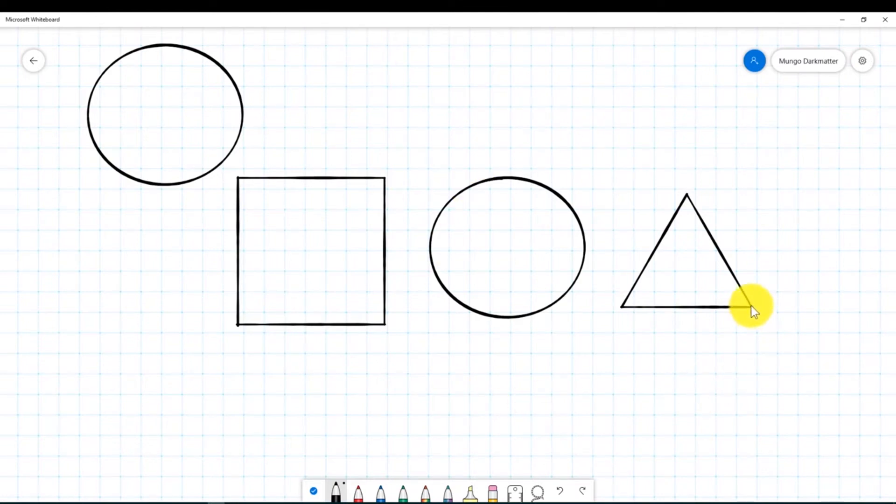
pyautogui.click(313, 493)
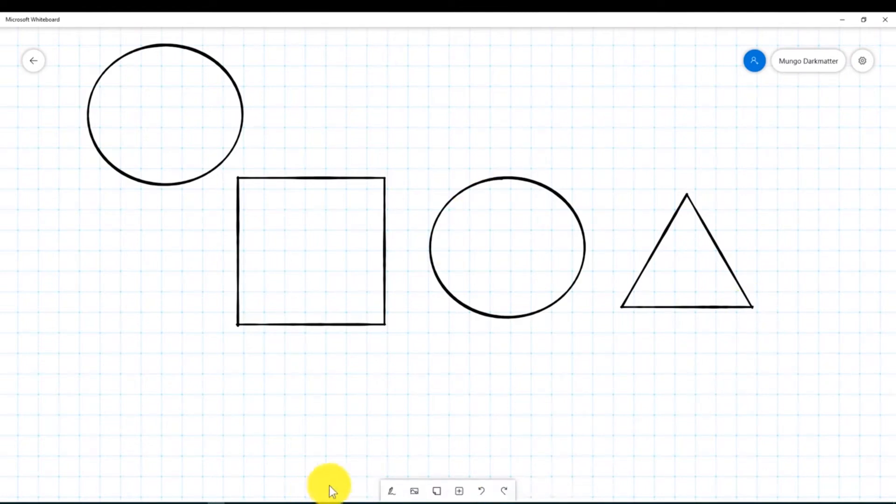
# Enlarge the redrawn triangle slightly.
pyautogui.click(749, 306)
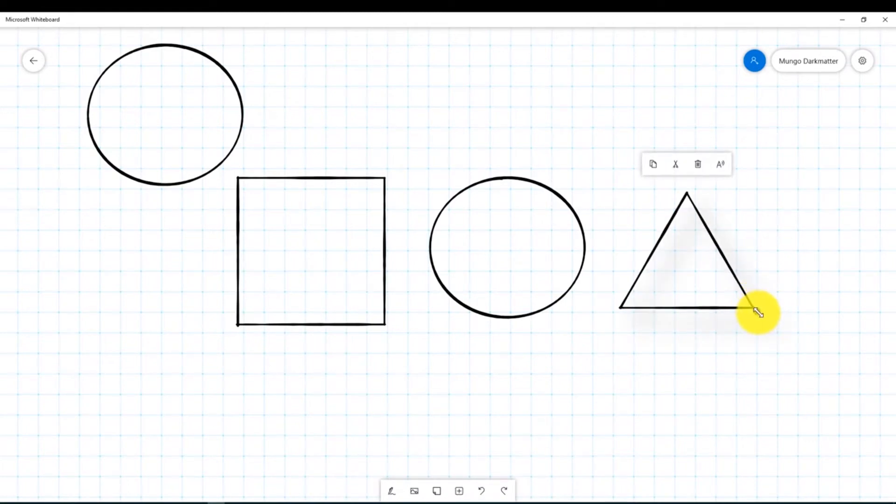
pyautogui.moveTo(759, 313)
pyautogui.mouseDown()
pyautogui.moveTo(762, 288)
pyautogui.moveTo(756, 316)
pyautogui.moveTo(762, 295)
pyautogui.moveTo(764, 316)
pyautogui.moveTo(751, 343)
pyautogui.moveTo(771, 296)
pyautogui.moveTo(770, 318)
pyautogui.moveTo(760, 314)
pyautogui.mouseUp()
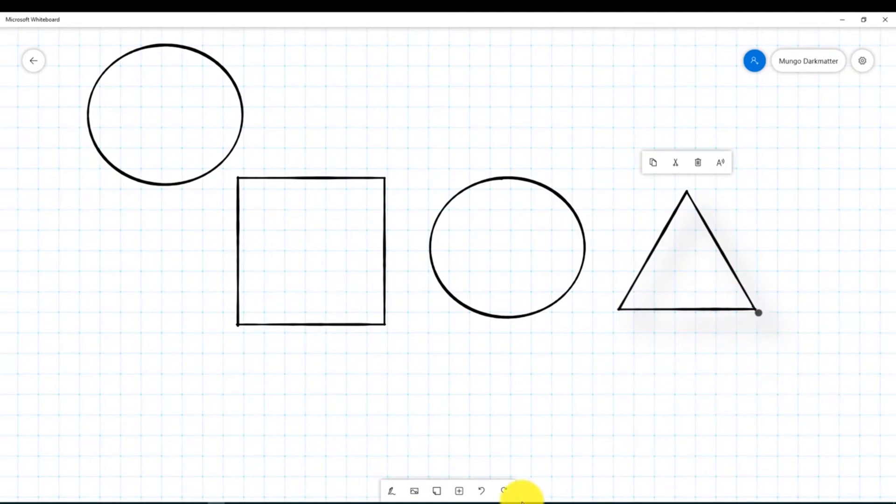
# Check the Ink to table setting and draw a one-row, two-column table with the black pen on the empty canvas right of the triangle.
pyautogui.moveTo(802, 365); pyautogui.dragTo(139, 371)
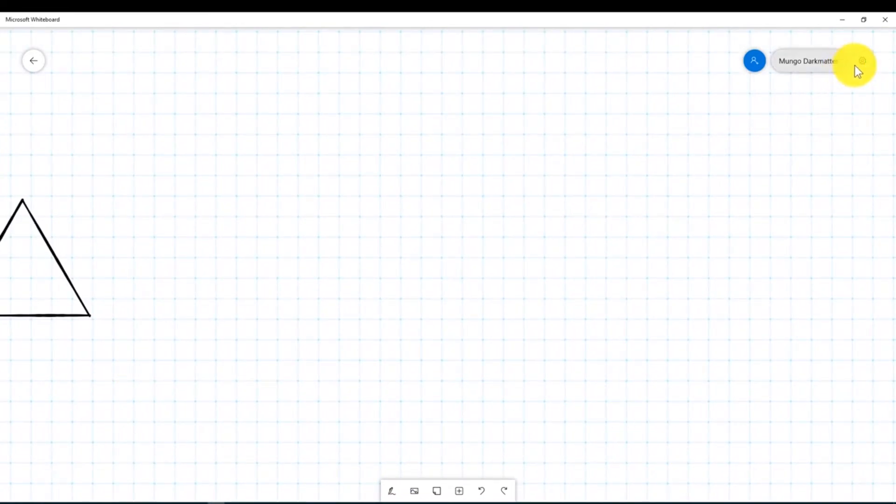
pyautogui.click(869, 63)
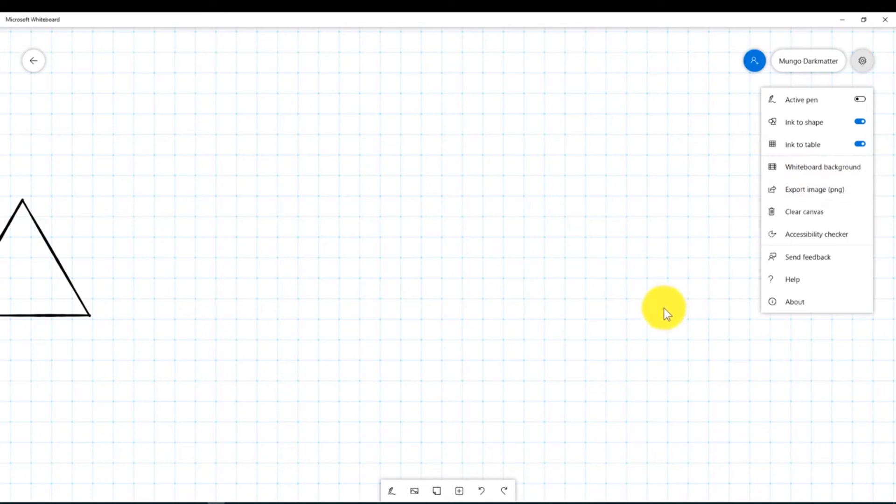
pyautogui.click(394, 492)
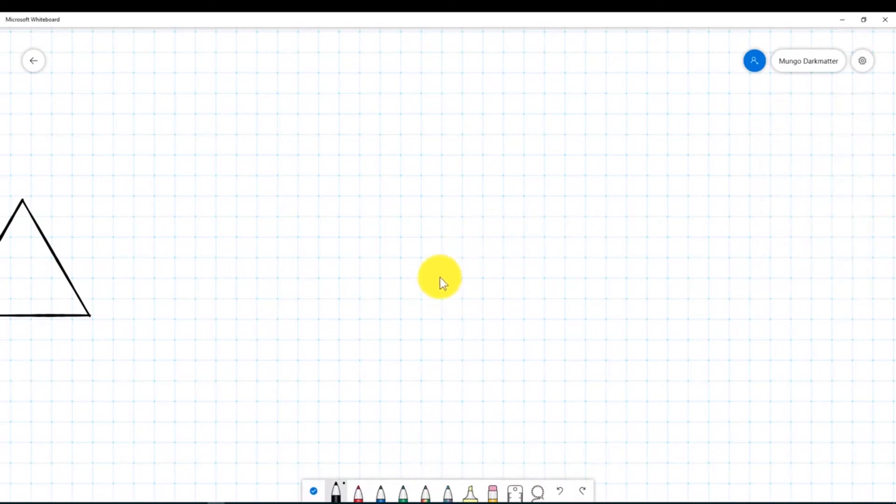
pyautogui.moveTo(412, 182)
pyautogui.mouseDown()
pyautogui.moveTo(408, 316)
pyautogui.moveTo(783, 306)
pyautogui.moveTo(771, 192)
pyautogui.moveTo(691, 170)
pyautogui.moveTo(470, 184)
pyautogui.mouseUp()
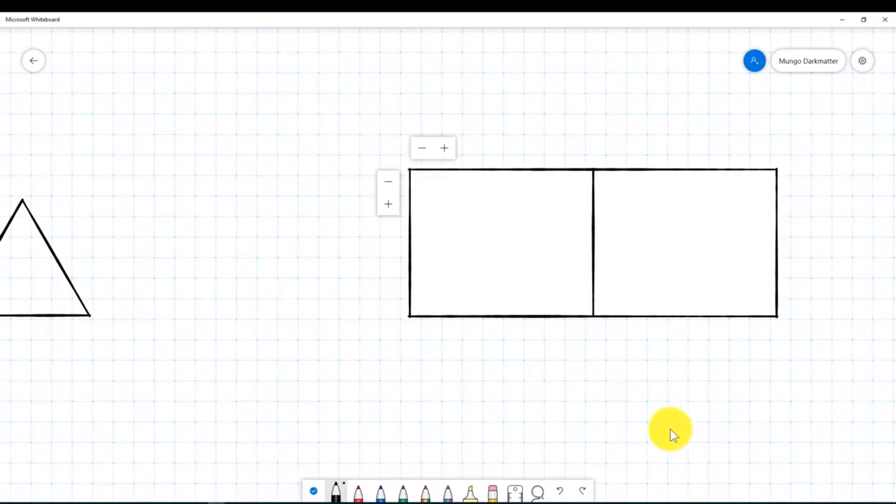
# Add a third column and a second row to the table and stop inking.
pyautogui.click(444, 148)
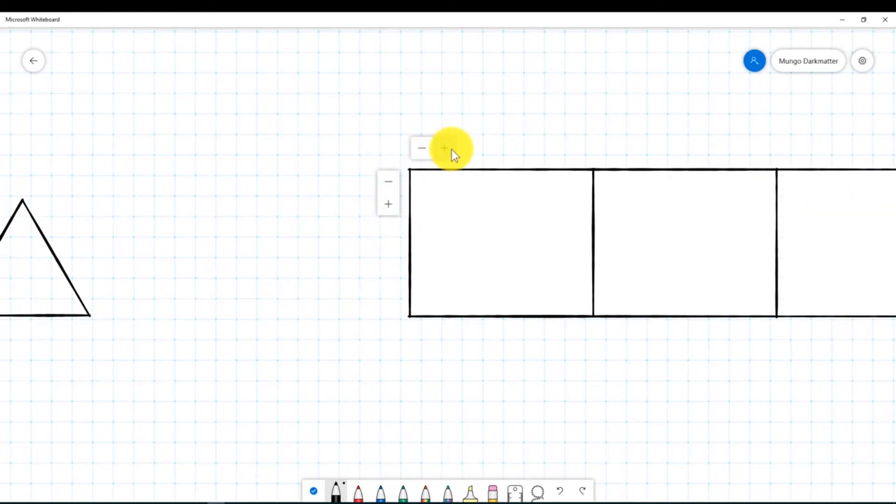
pyautogui.click(389, 207)
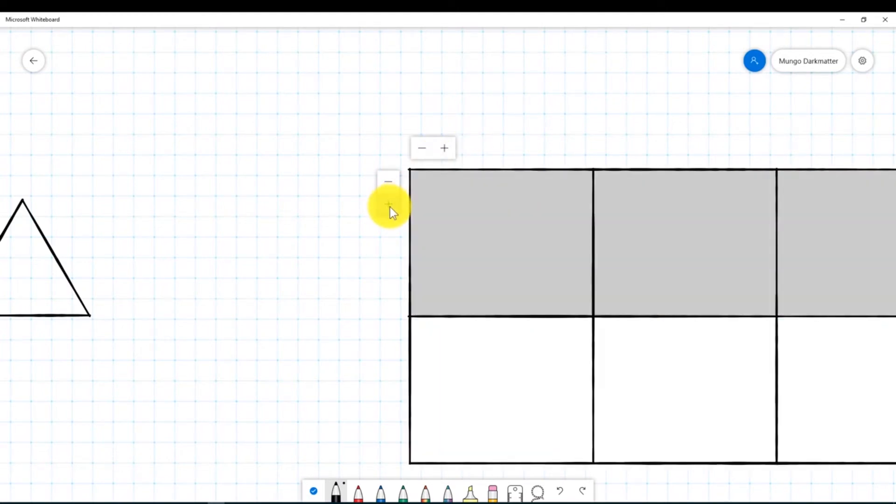
pyautogui.click(313, 494)
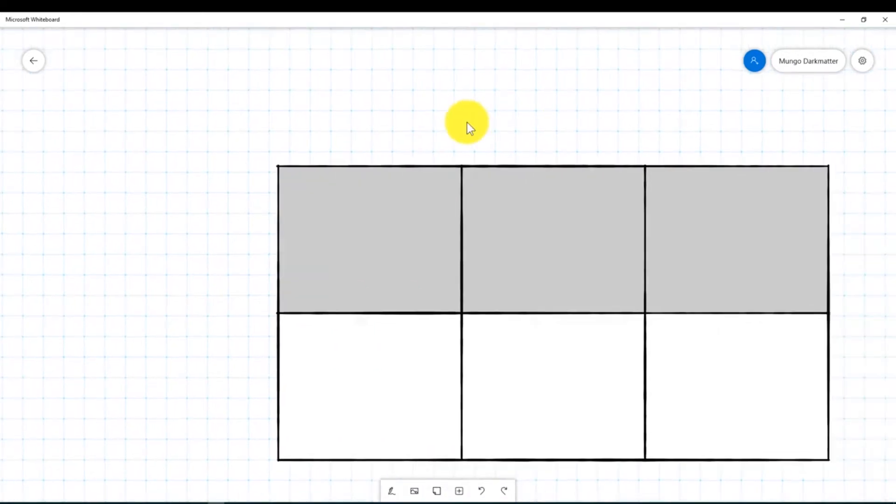
# Move the original circle over to the table, shrink it and place it in the first cell of the top row.
pyautogui.moveTo(388, 109); pyautogui.dragTo(454, 91)
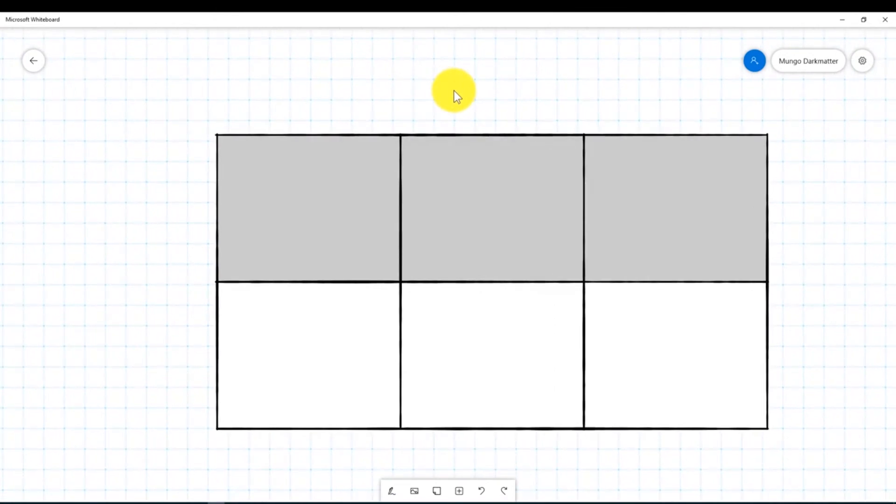
pyautogui.moveTo(454, 90); pyautogui.dragTo(752, 104)
pyautogui.moveTo(373, 143); pyautogui.dragTo(506, 178)
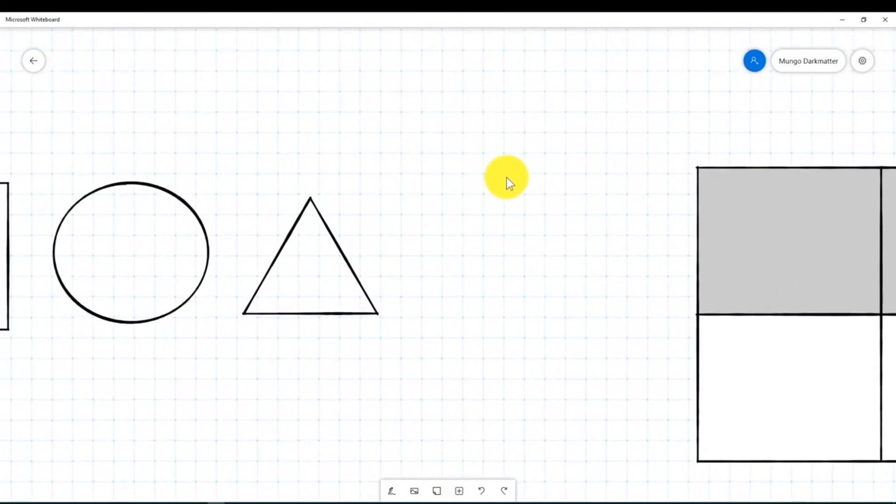
pyautogui.moveTo(200, 232); pyautogui.dragTo(644, 199)
pyautogui.moveTo(803, 136); pyautogui.dragTo(469, 138)
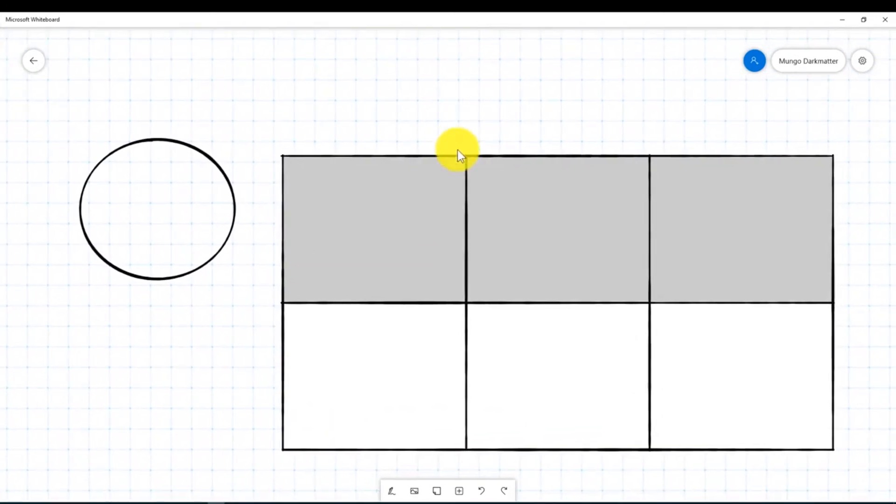
pyautogui.click(220, 247)
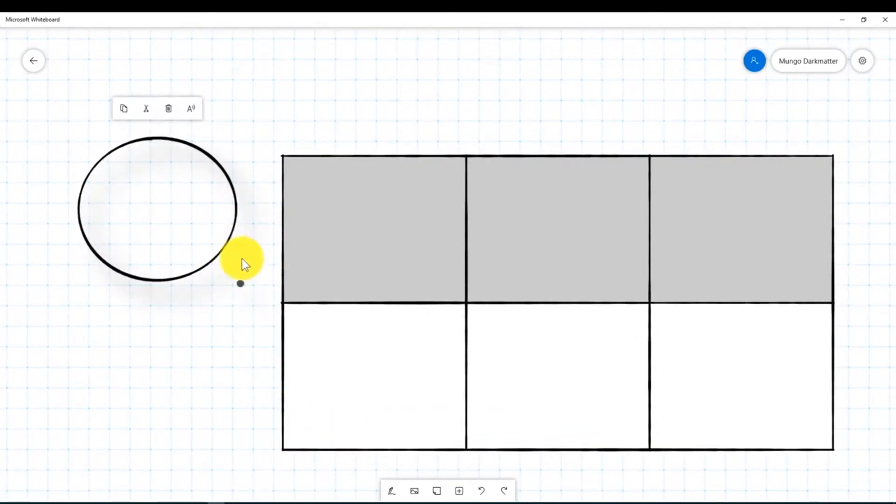
pyautogui.moveTo(240, 285); pyautogui.dragTo(393, 256)
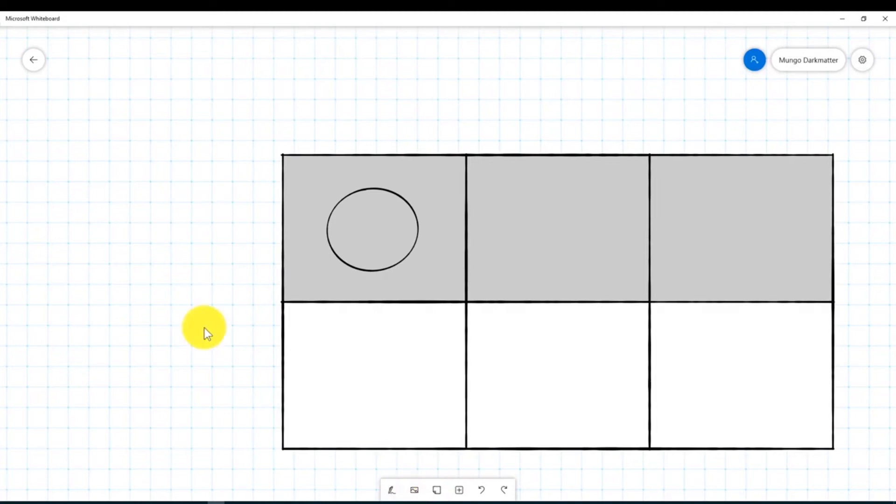
# Add a text box reading "This is text" on the empty canvas left of the table and finish inking.
pyautogui.click(394, 490)
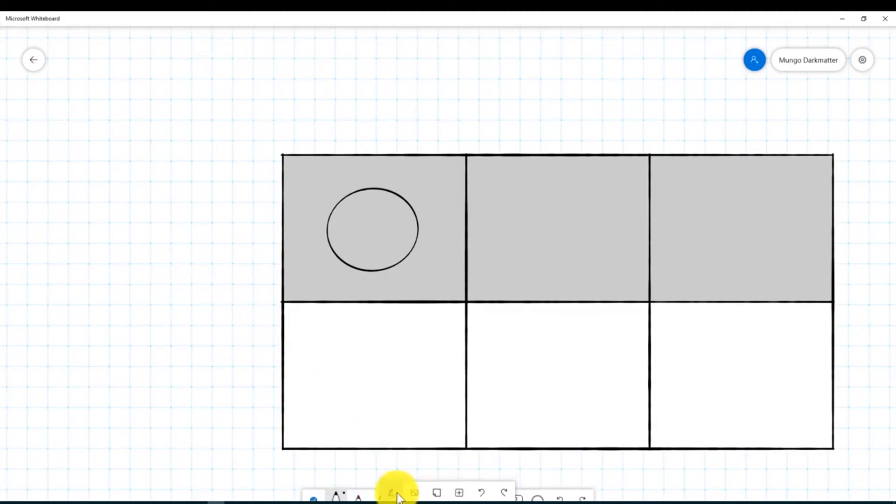
pyautogui.rightClick(139, 159)
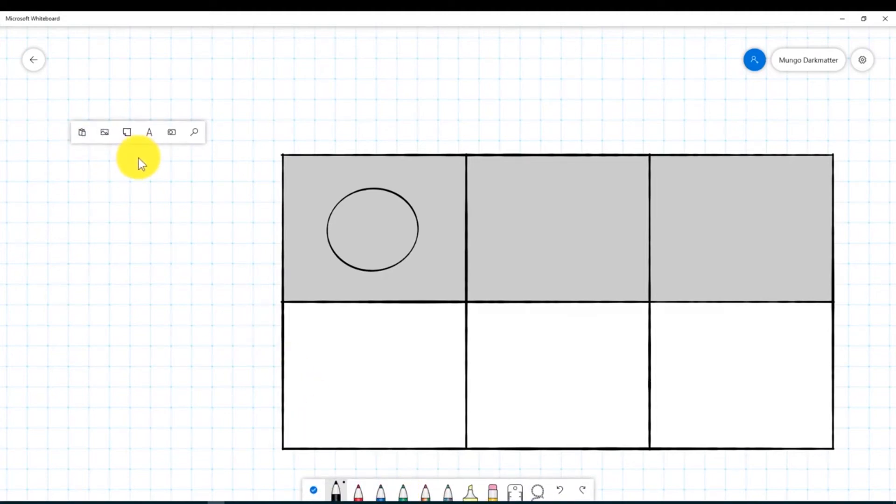
pyautogui.click(149, 132)
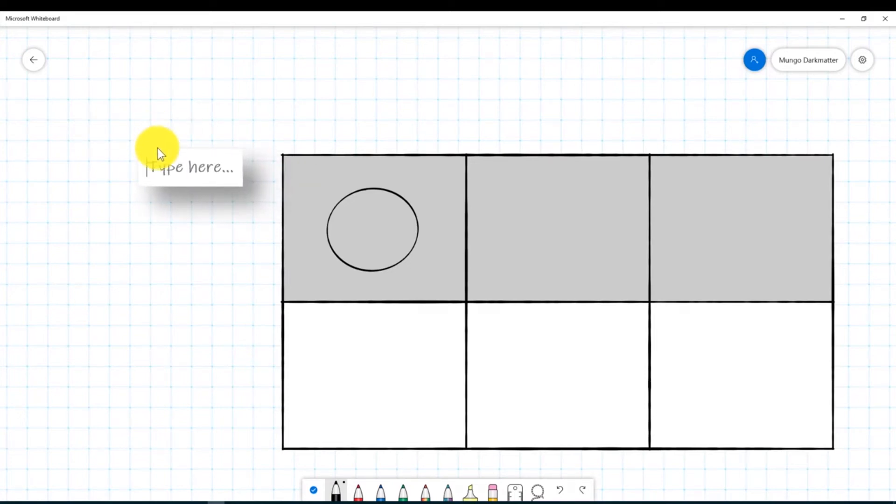
pyautogui.write('This ')
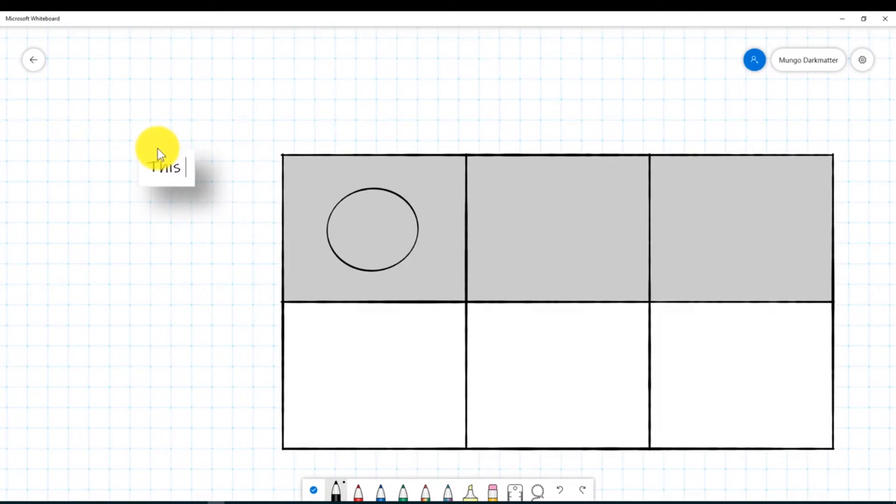
pyautogui.write('is text')
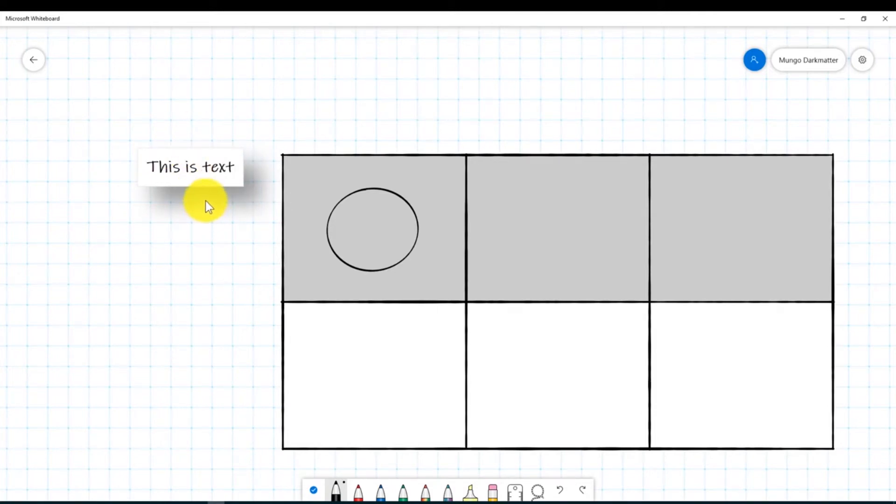
pyautogui.click(313, 490)
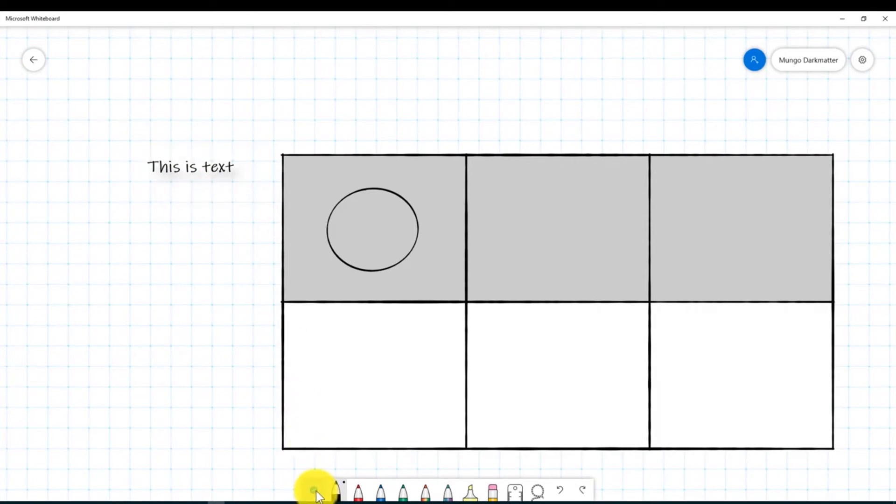
# Move the "This is text" box into the middle cell of the table's top row and deselect it.
pyautogui.click(216, 166)
pyautogui.moveTo(215, 167); pyautogui.dragTo(584, 226)
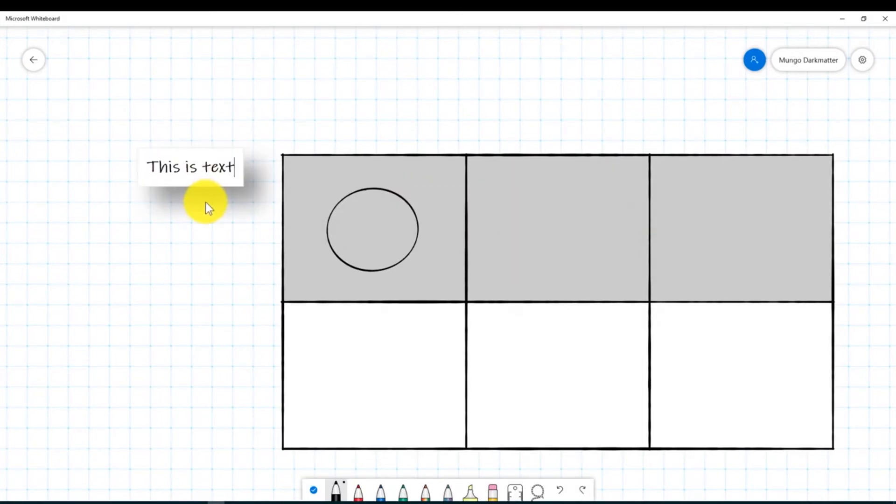
pyautogui.click(313, 490)
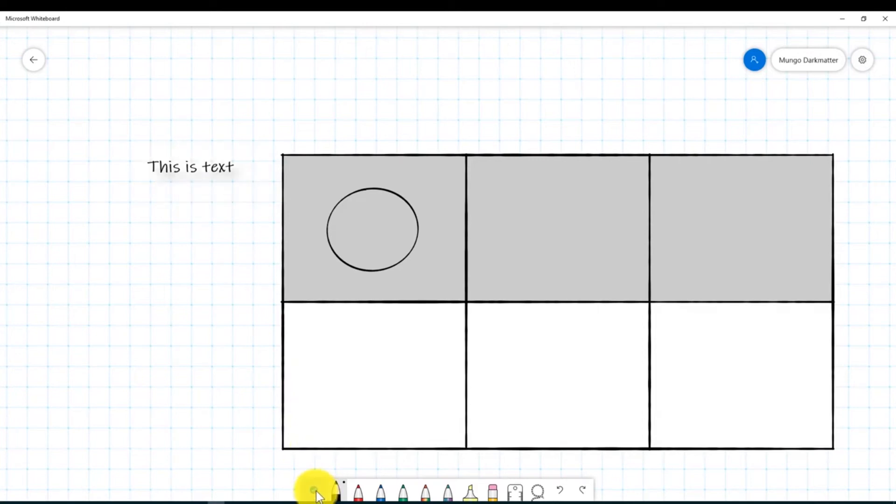
pyautogui.click(216, 166)
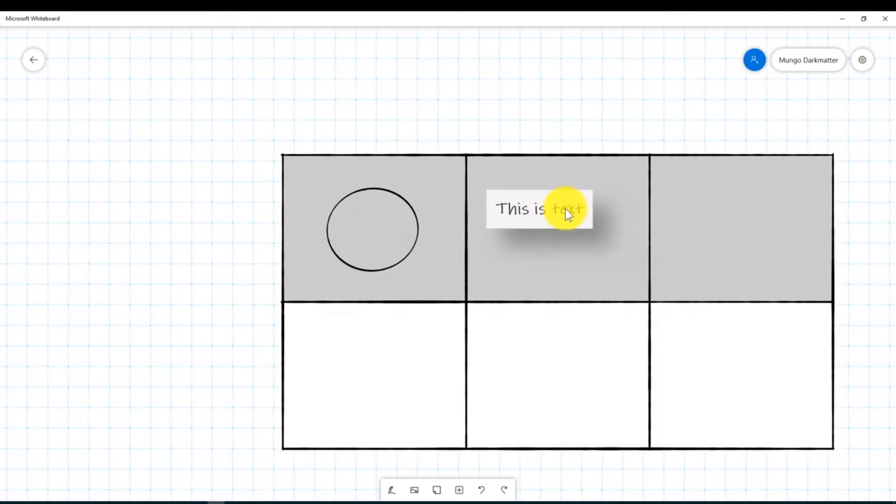
pyautogui.moveTo(565, 209); pyautogui.dragTo(584, 226)
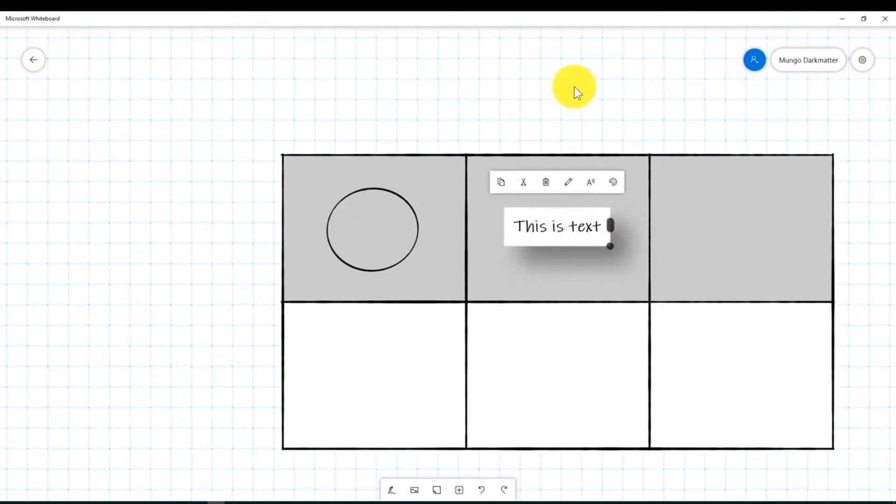
pyautogui.click(563, 63)
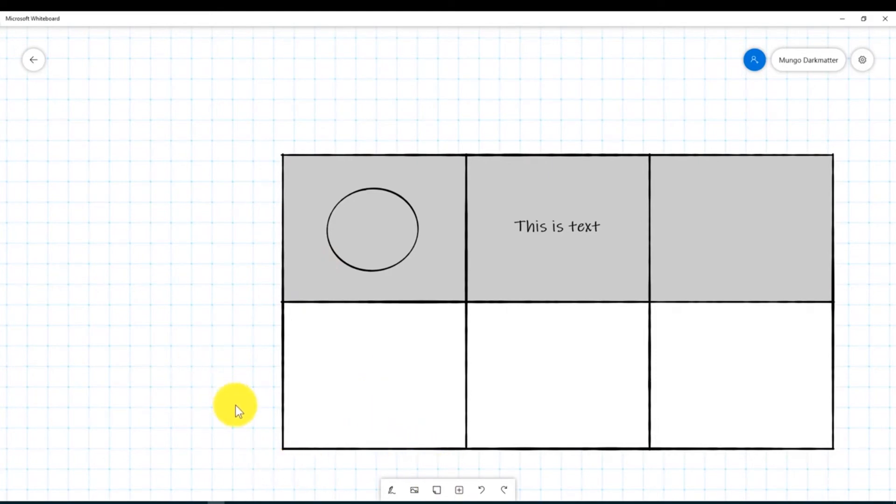
# Insert the picture IMG_0031.JPG on the empty canvas left of the table and leave inking mode.
pyautogui.click(391, 490)
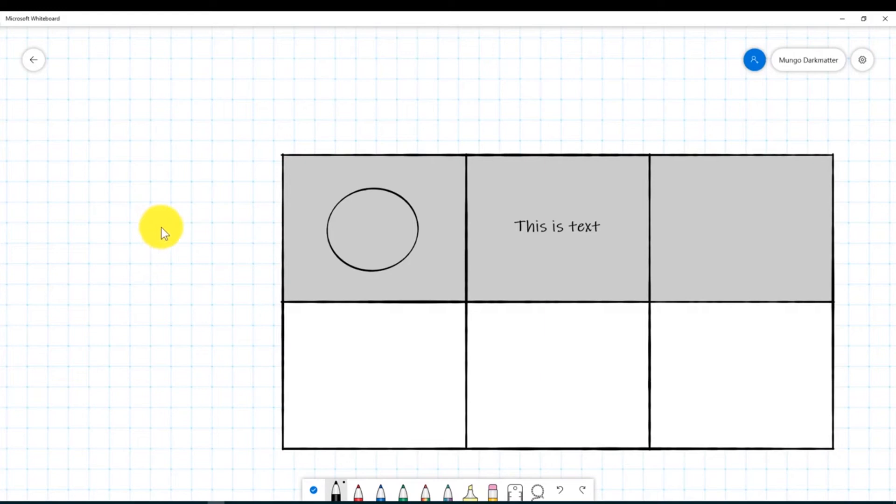
pyautogui.rightClick(153, 164)
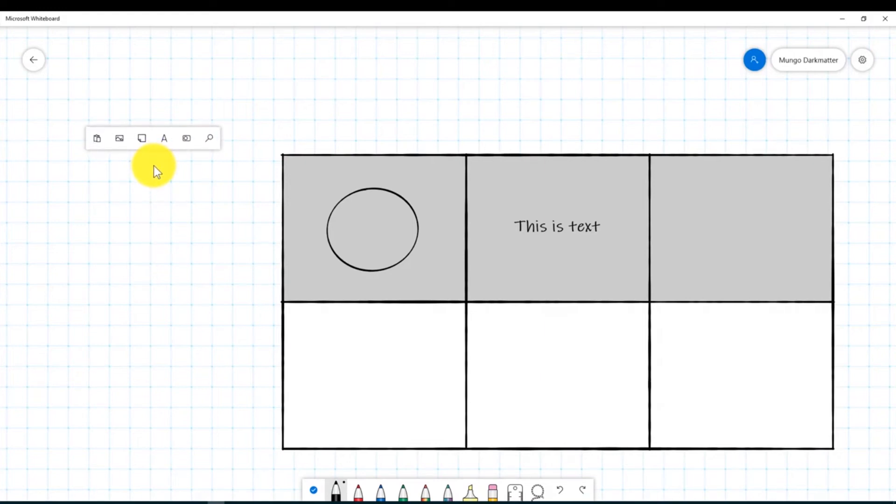
pyautogui.click(120, 139)
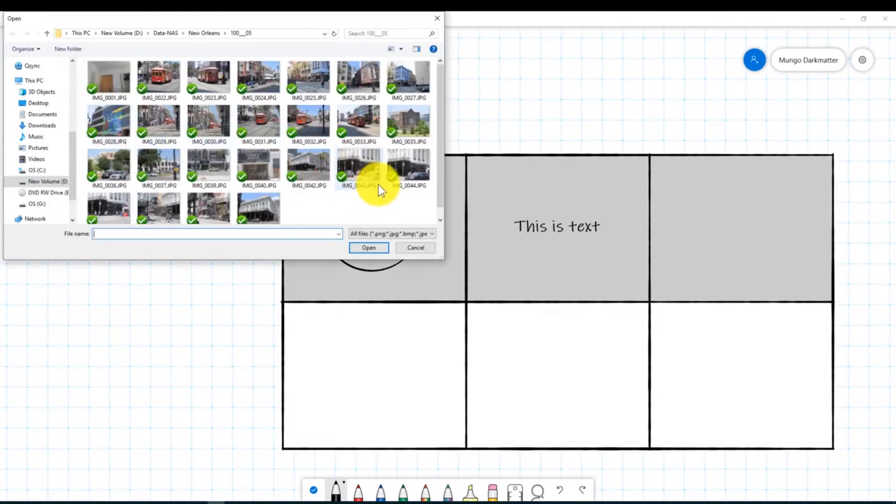
pyautogui.click(265, 122)
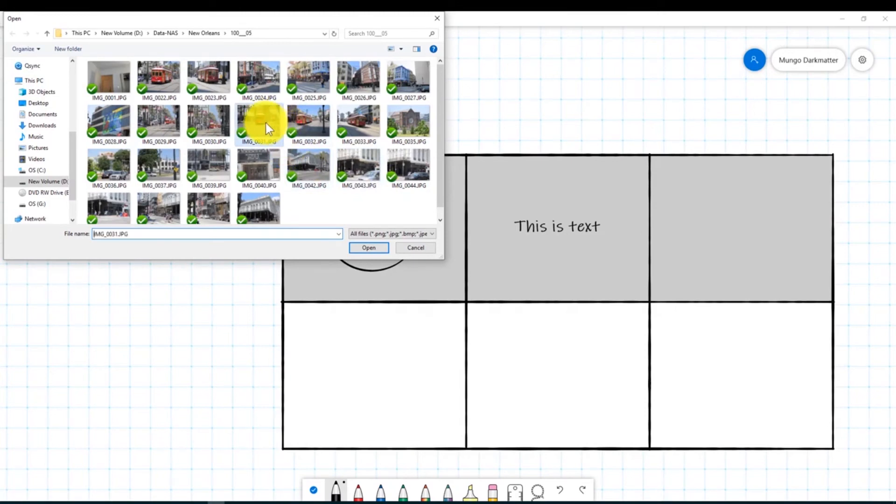
pyautogui.click(365, 248)
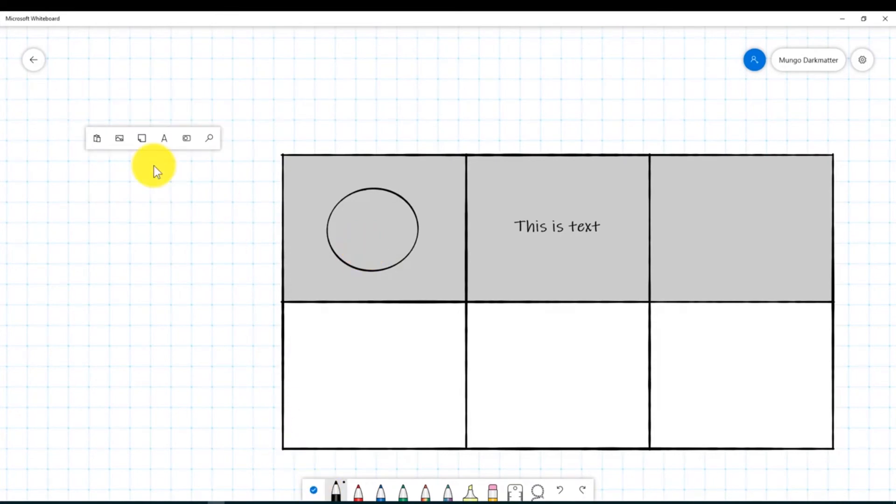
pyautogui.click(119, 139)
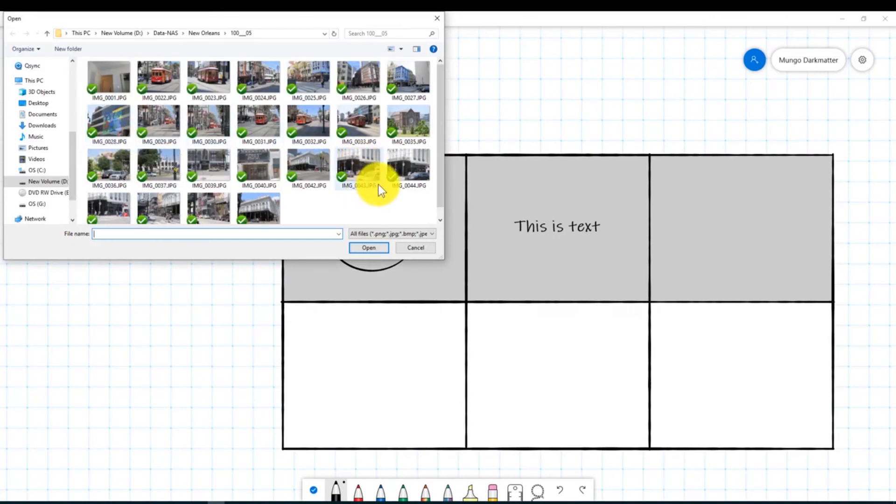
pyautogui.click(264, 122)
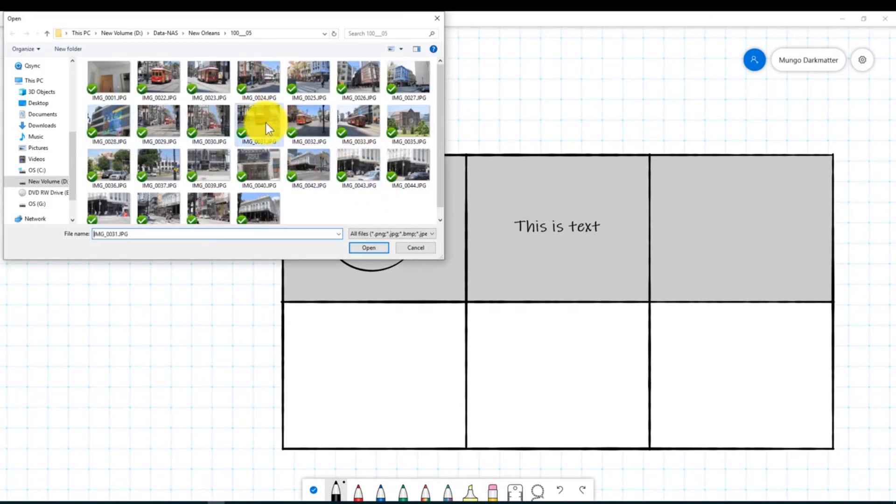
pyautogui.click(354, 248)
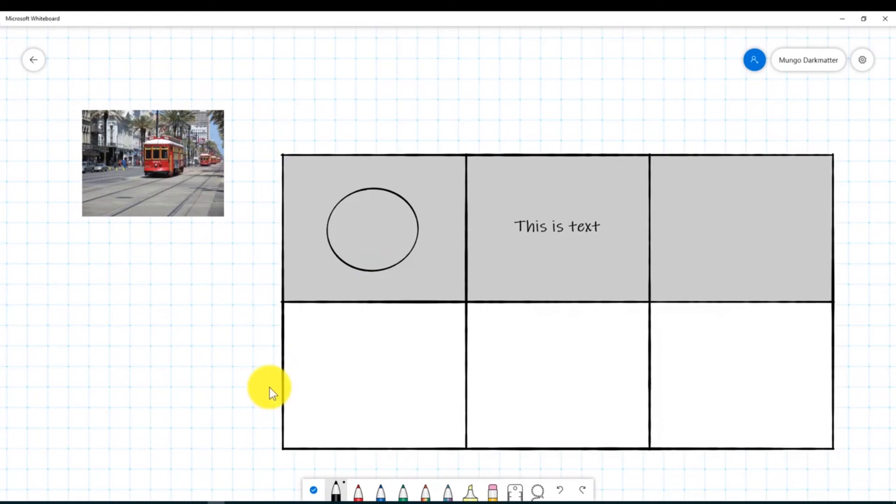
pyautogui.click(315, 492)
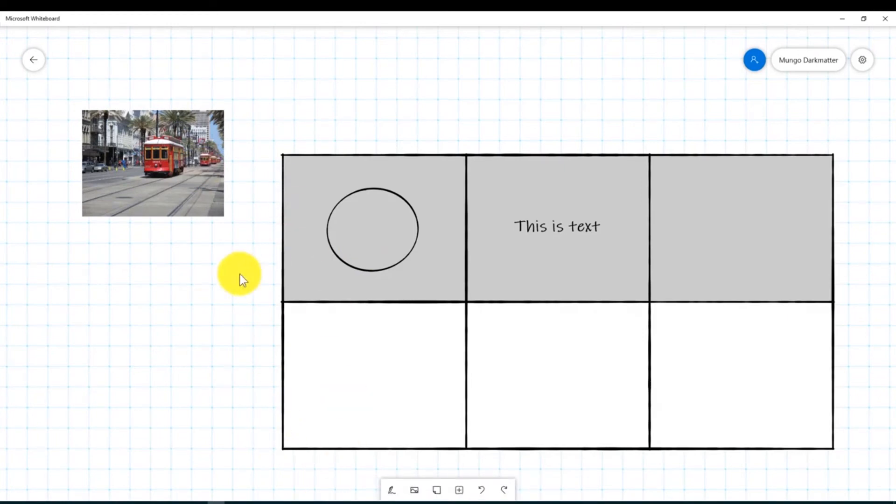
# Move the streetcar picture into the last cell of the table's top row and deselect it.
pyautogui.click(210, 208)
pyautogui.moveTo(226, 216)
pyautogui.mouseDown()
pyautogui.moveTo(259, 245)
pyautogui.moveTo(224, 216)
pyautogui.mouseUp()
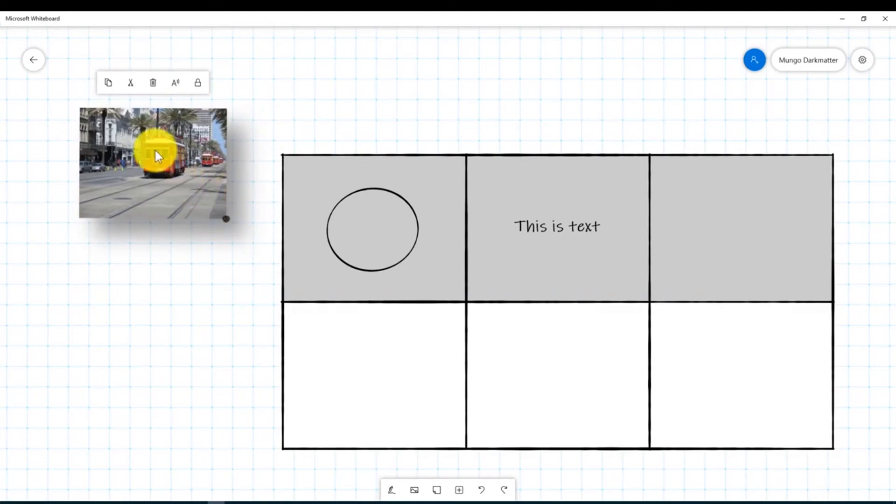
pyautogui.moveTo(158, 152); pyautogui.dragTo(737, 213)
pyautogui.click(631, 78)
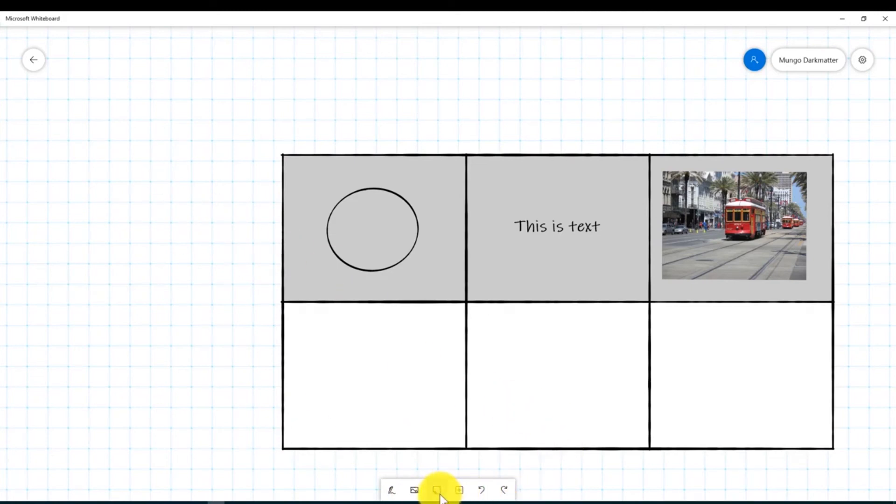
# Add a sticky note reading "This is a note." on the empty canvas left of the table and finish editing it.
pyautogui.rightClick(167, 273)
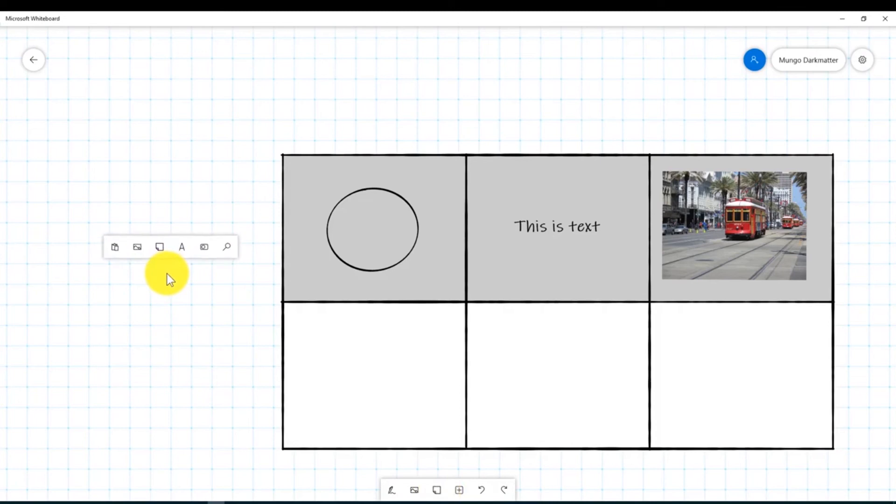
pyautogui.click(160, 247)
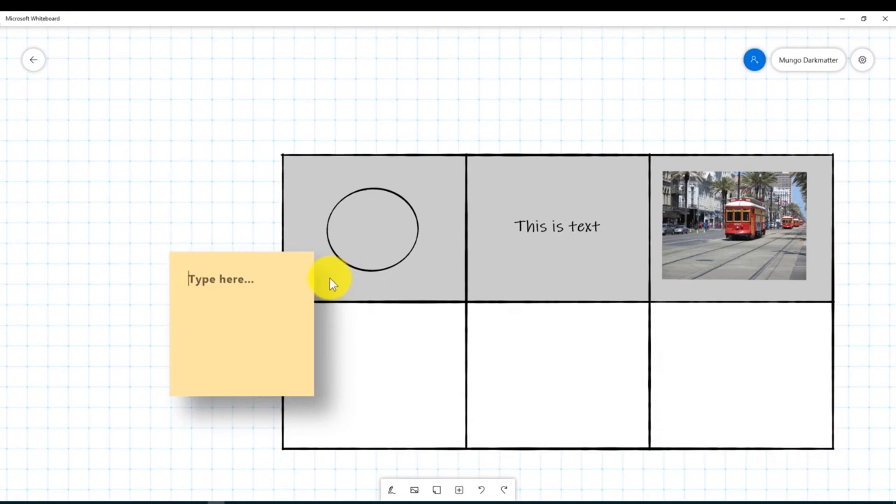
pyautogui.write('This is a')
pyautogui.press('BackSpace')
pyautogui.write('an')
pyautogui.press('BackSpace')
pyautogui.press('BackSpace')
pyautogui.write('note.')
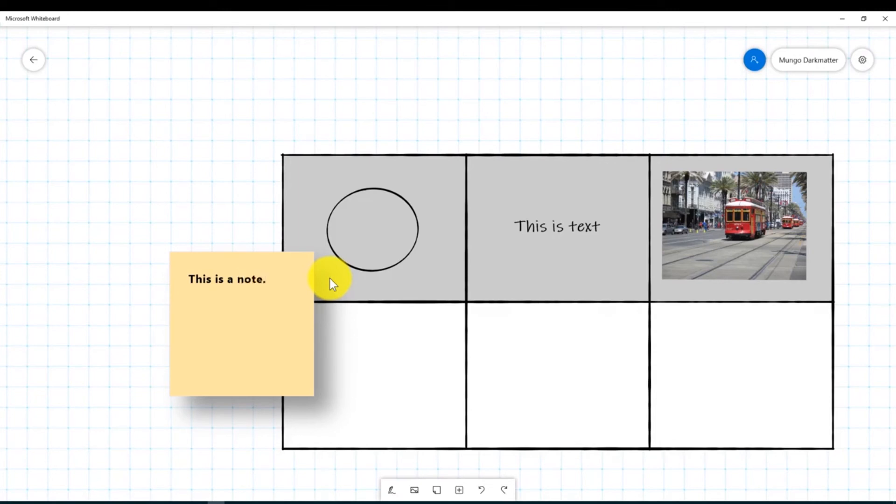
pyautogui.click(84, 266)
# Move the note up beyond the table's upper-left corner, try it in purple, and settle on green.
pyautogui.moveTo(276, 279); pyautogui.dragTo(217, 73)
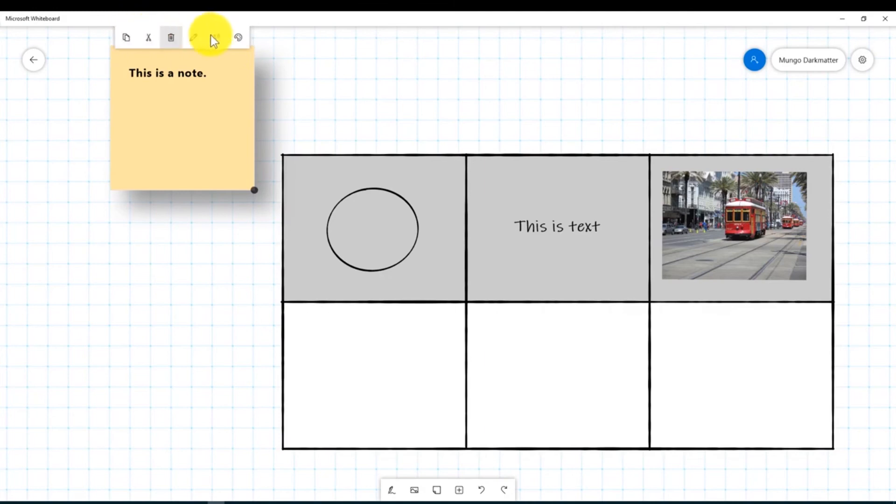
pyautogui.click(237, 37)
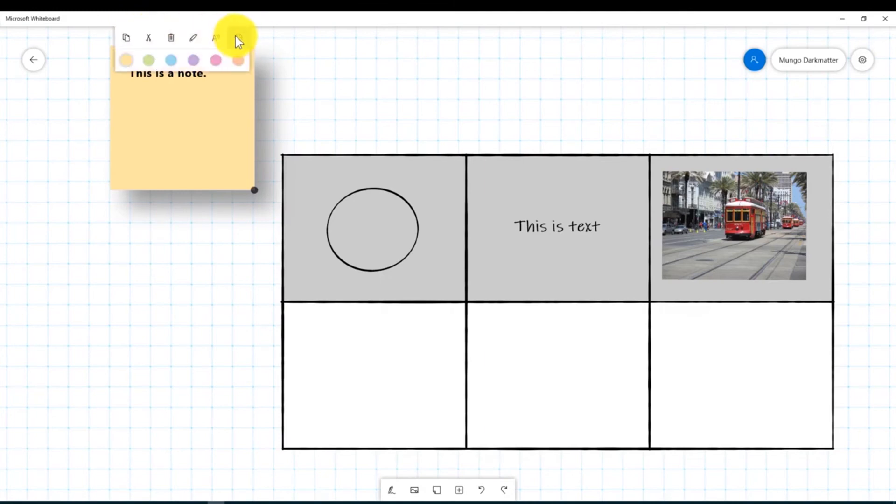
pyautogui.click(197, 62)
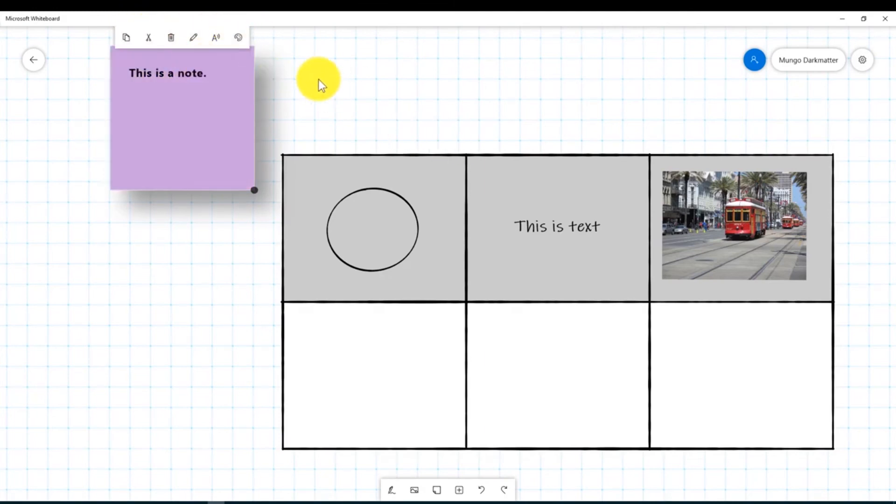
pyautogui.click(238, 38)
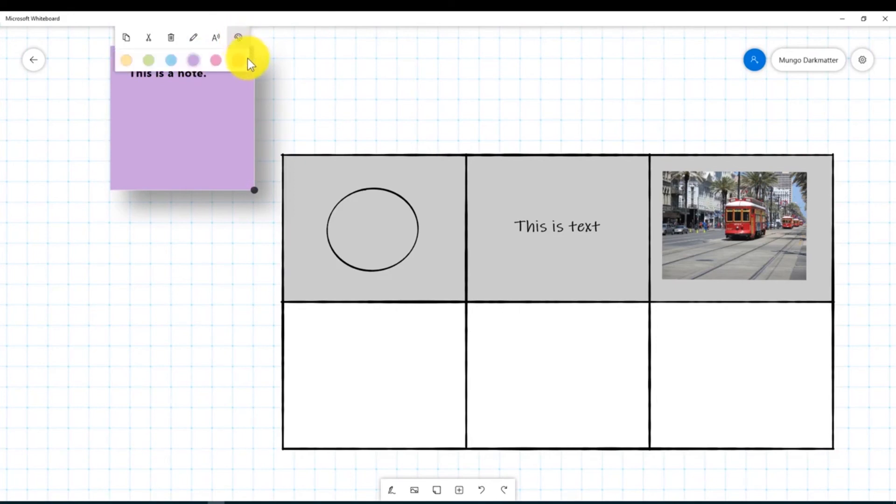
pyautogui.click(148, 61)
pyautogui.click(186, 251)
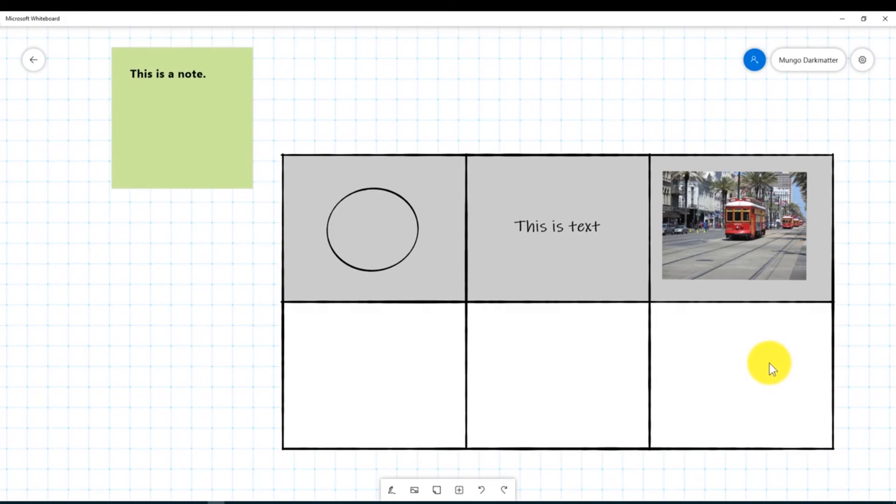
# Ink a short black squiggle on the empty canvas below the note and erase it.
pyautogui.click(388, 490)
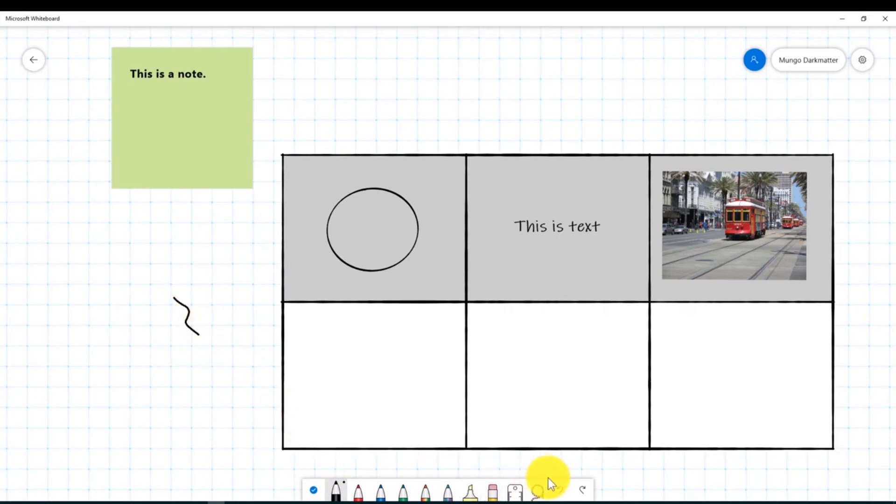
pyautogui.click(494, 489)
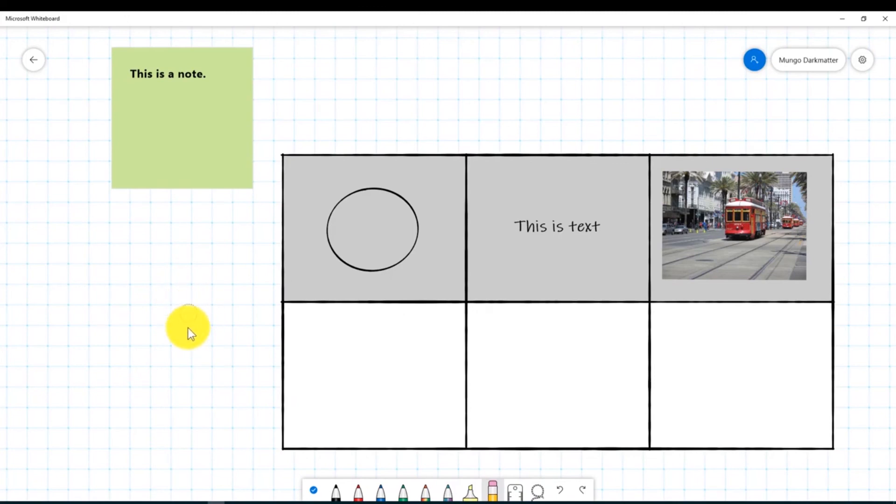
# Select the green note with the lasso tool and deselect it.
pyautogui.click(544, 492)
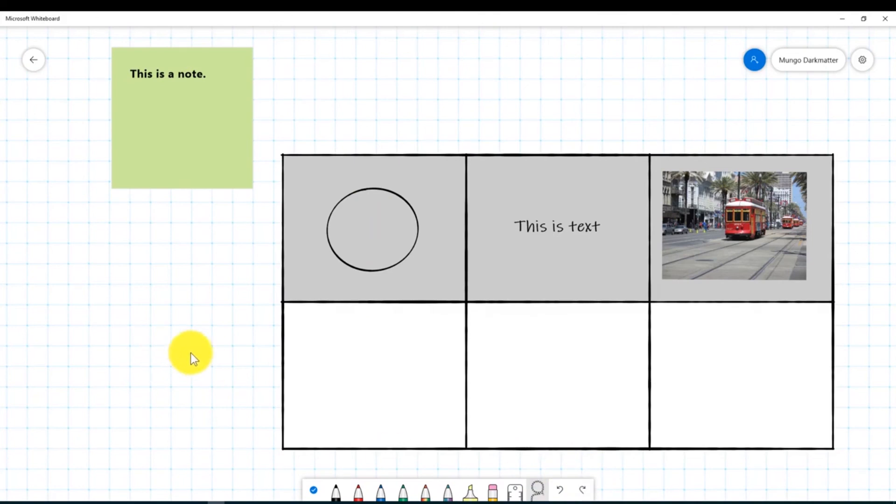
pyautogui.moveTo(116, 44); pyautogui.dragTo(286, 216)
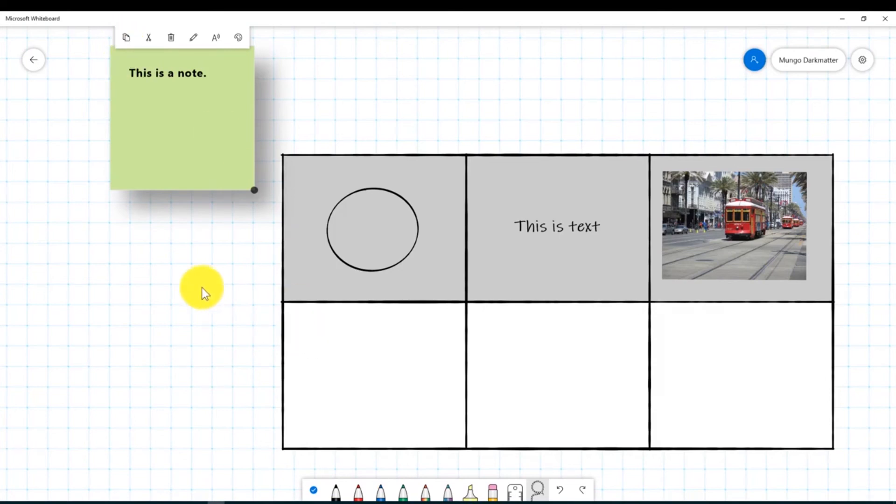
pyautogui.click(181, 298)
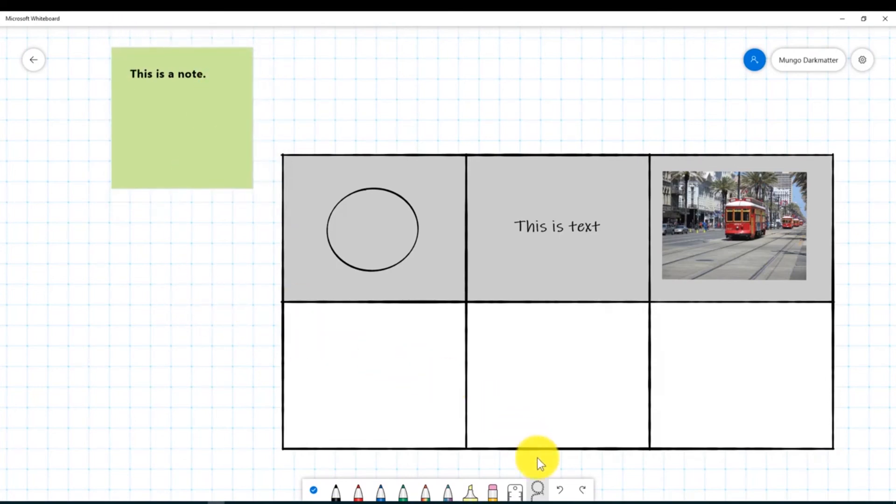
# Review the whiteboard's settings, including the ink, background, export and canvas options, and close them.
pyautogui.click(472, 491)
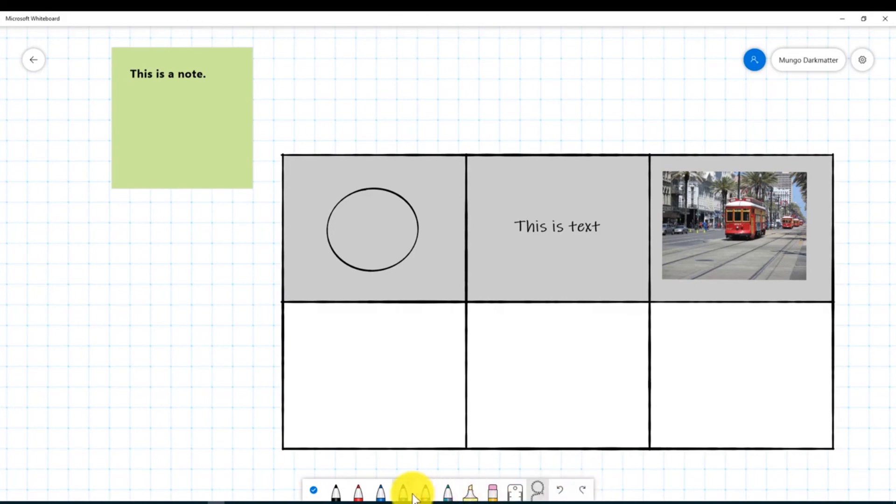
pyautogui.click(863, 60)
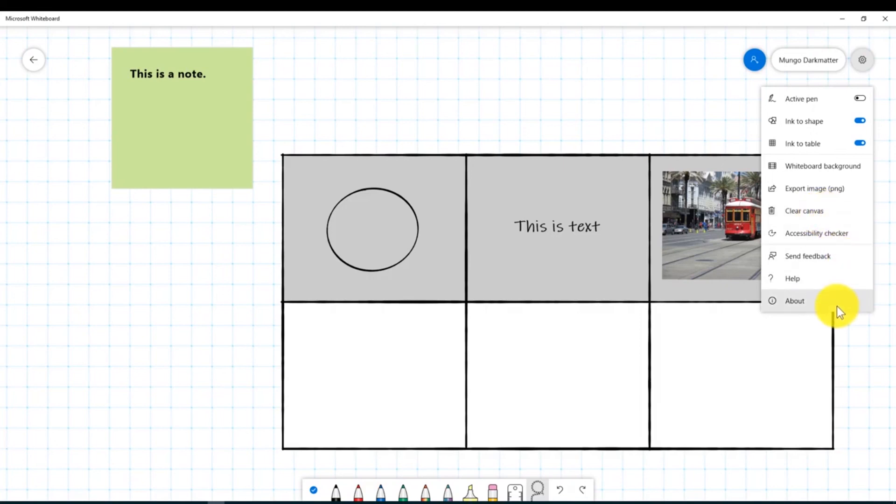
pyautogui.click(652, 87)
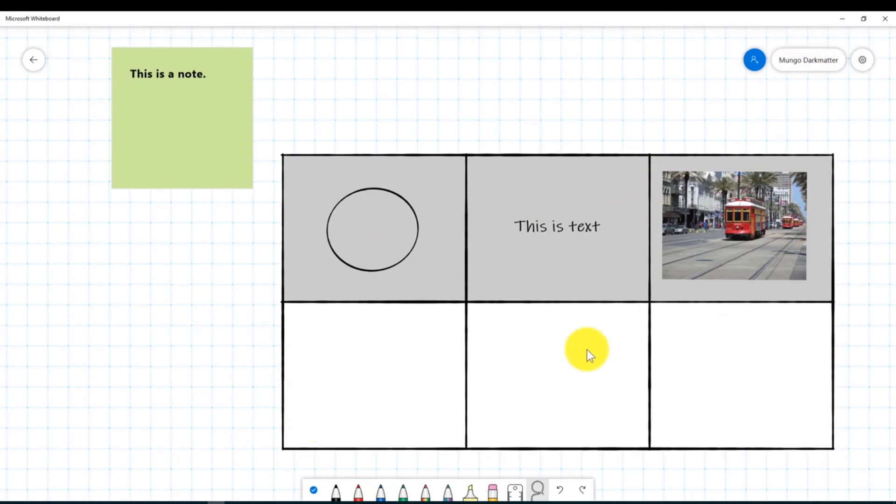
# Draw a rough loop below the green note and a short stroke beside it with the red pen.
pyautogui.click(356, 490)
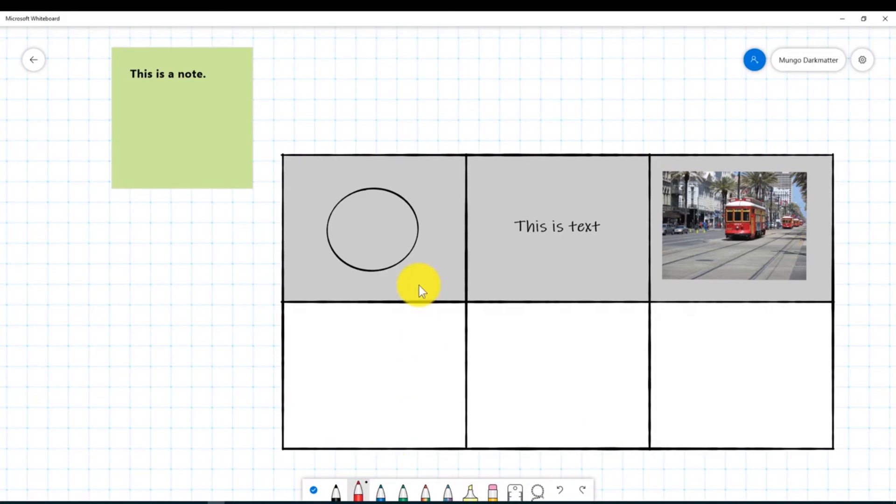
pyautogui.moveTo(148, 274); pyautogui.dragTo(141, 275)
pyautogui.moveTo(1, 125); pyautogui.dragTo(63, 116)
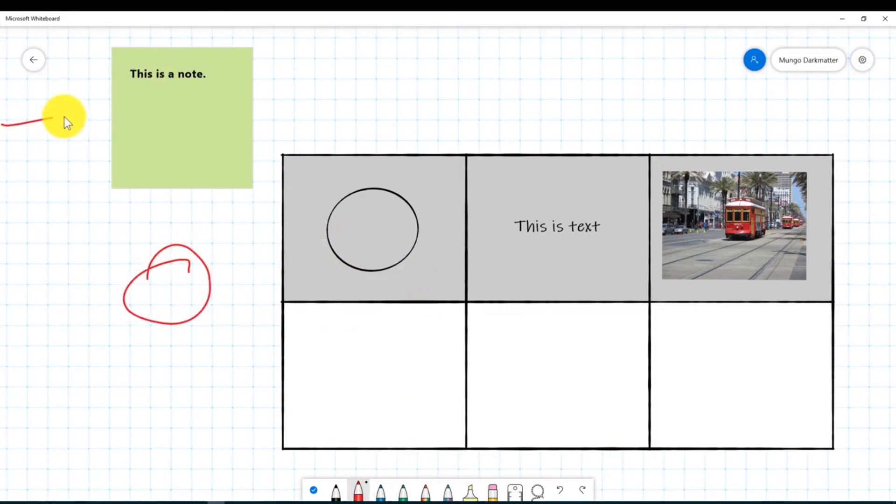